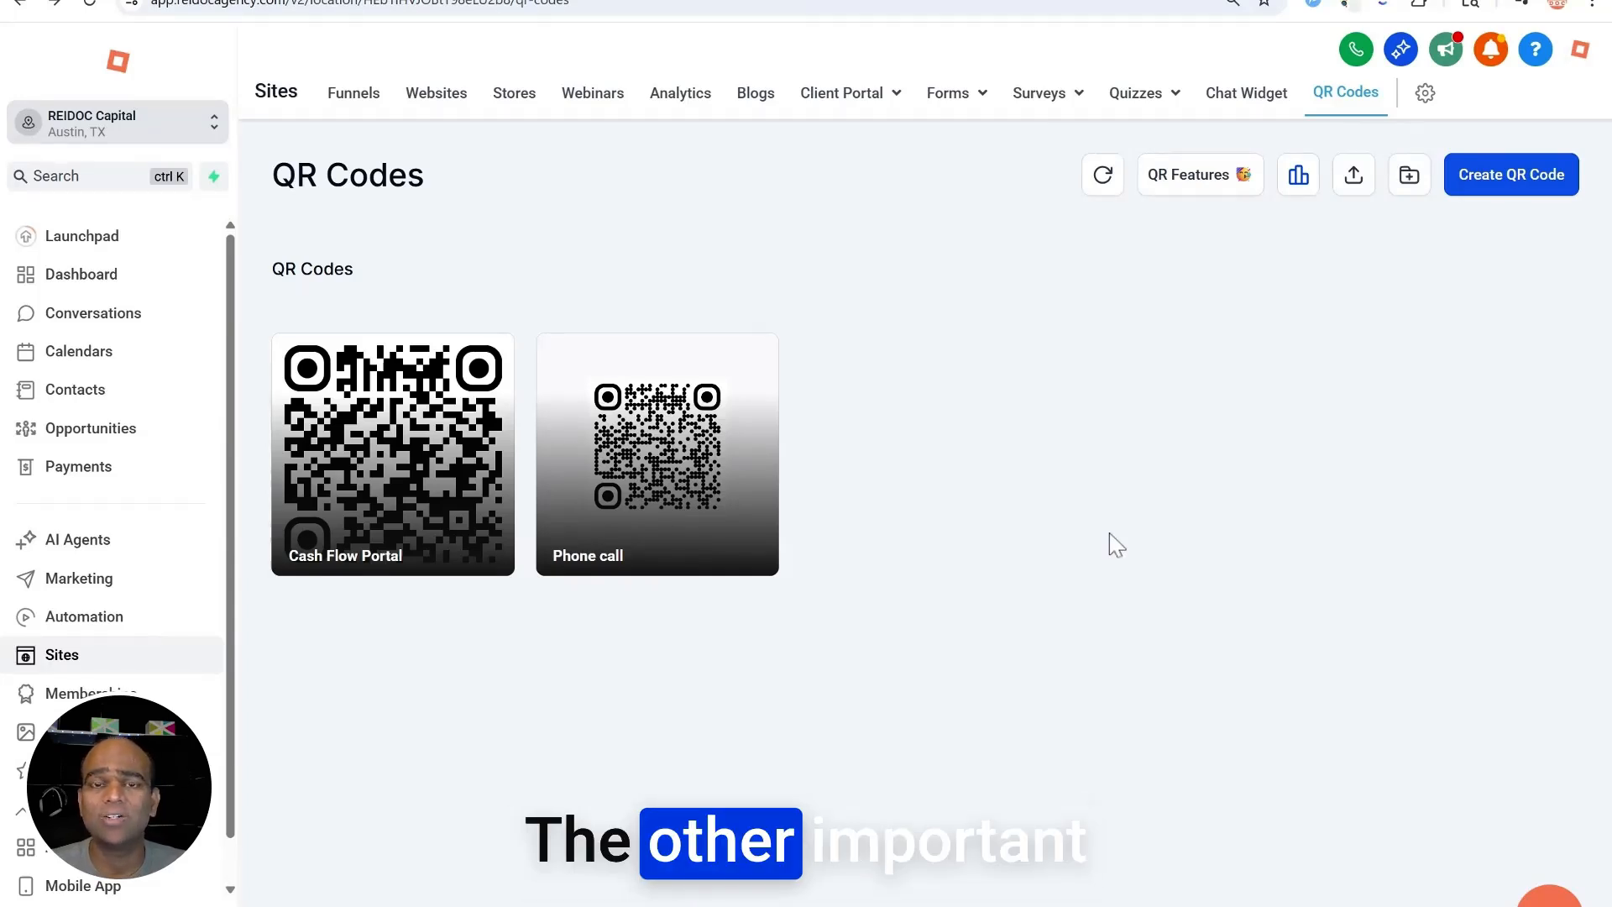
# Open the scan analytics for the QR codes from the QR Codes page
pyautogui.click(1301, 187)
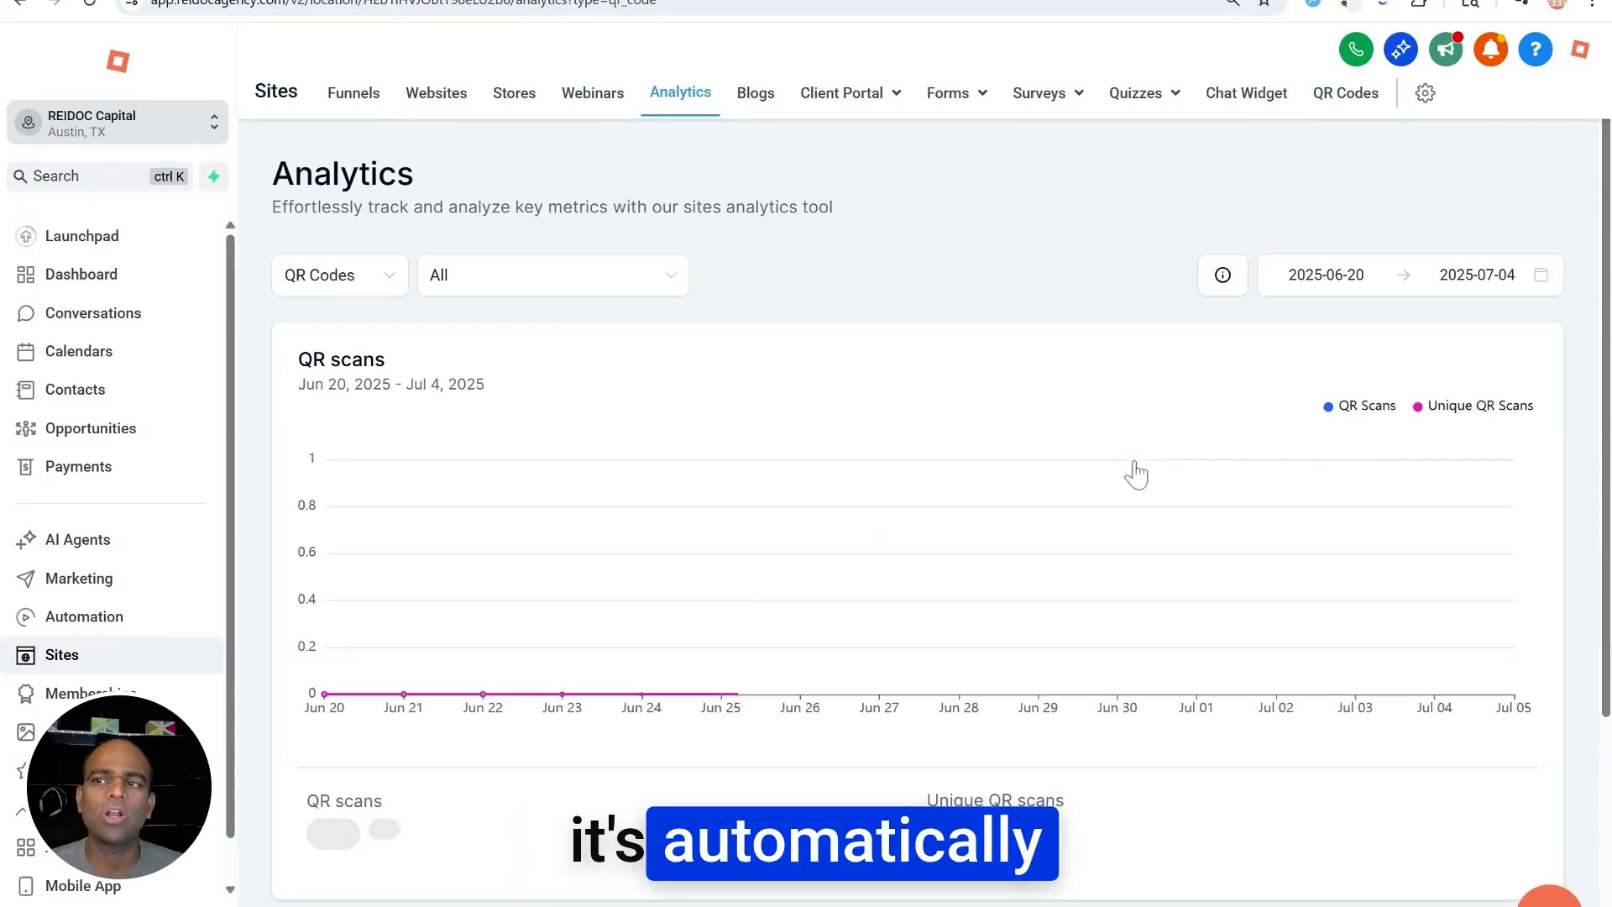
# Review the Jun 20–Jul 4 scan chart, then go back to the QR Codes list
pyautogui.moveTo(1101, 480)
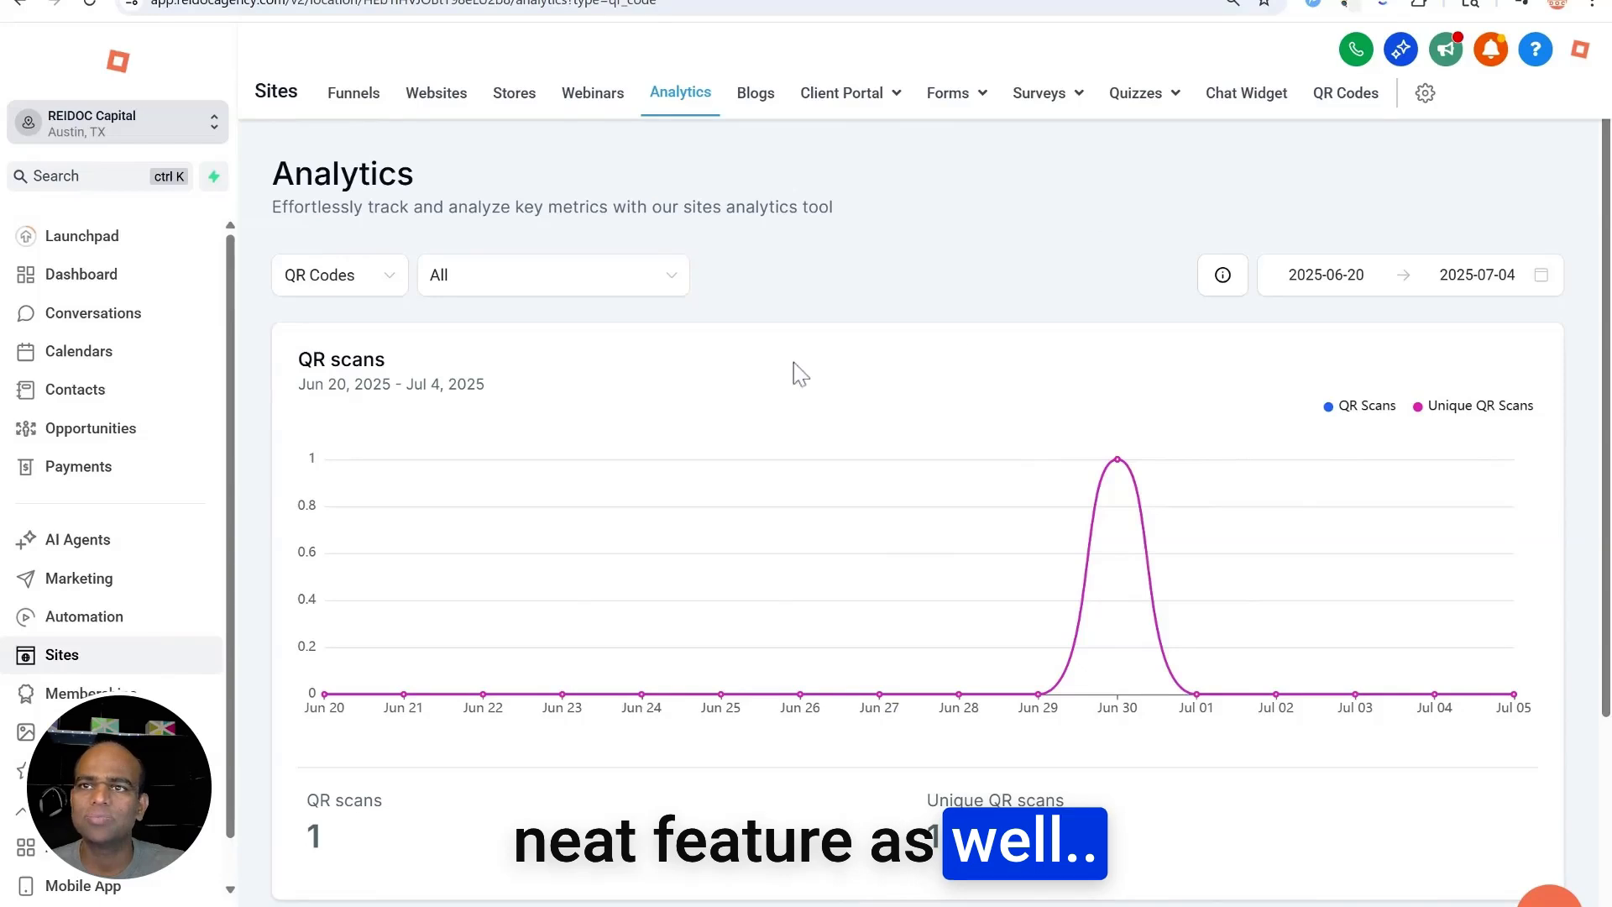
pyautogui.click(19, 4)
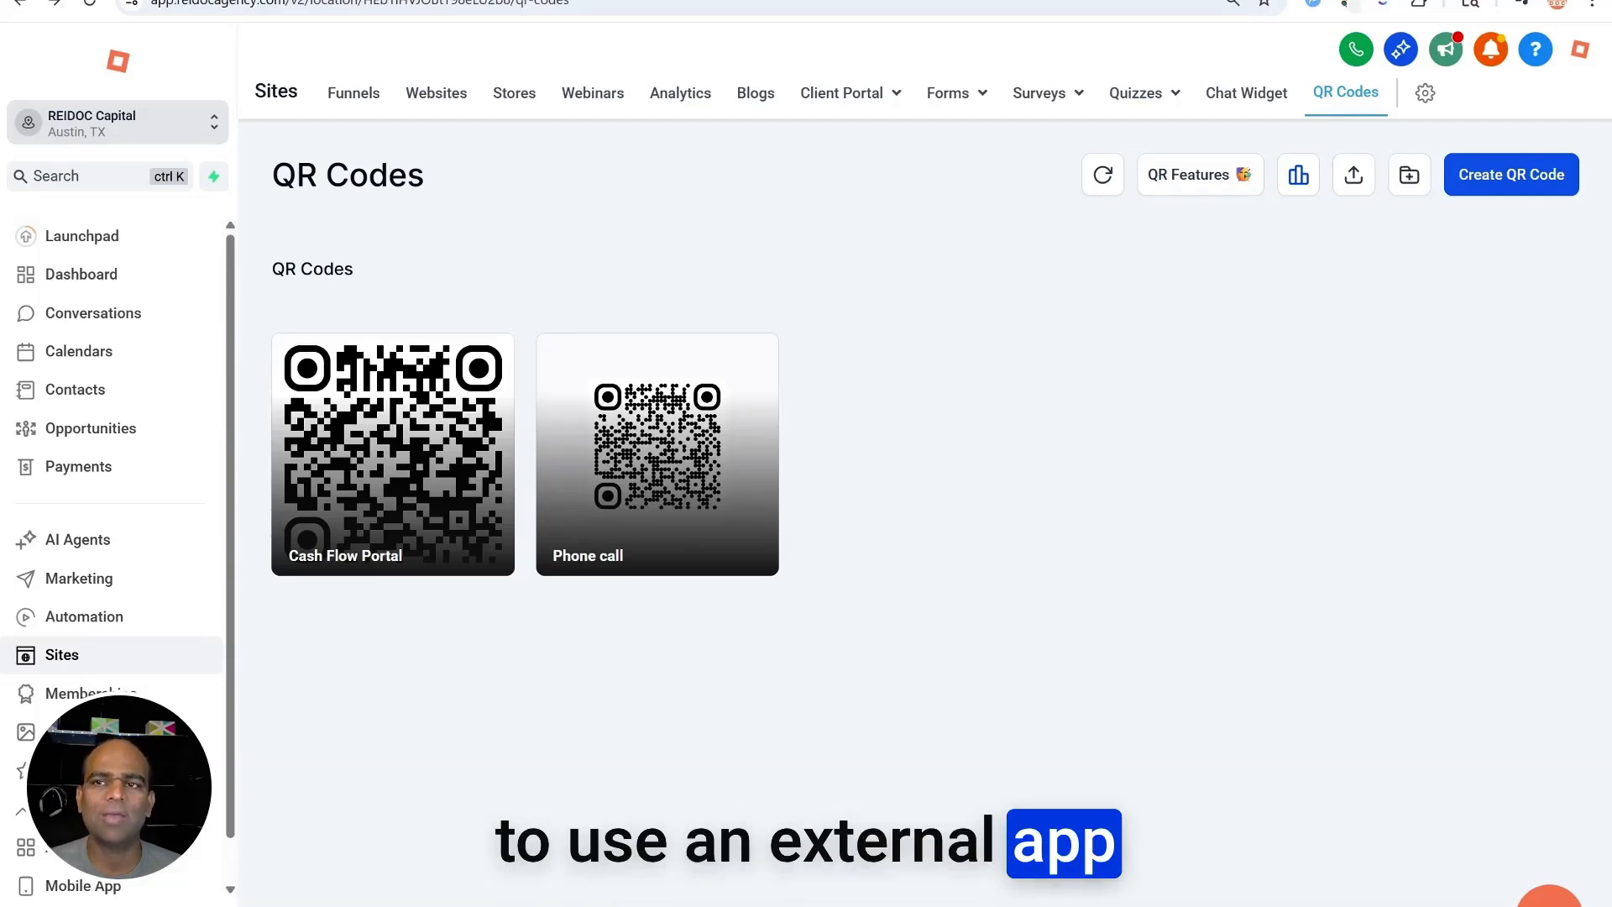
# Start a new QR code and choose the V Card type
pyautogui.click(1493, 191)
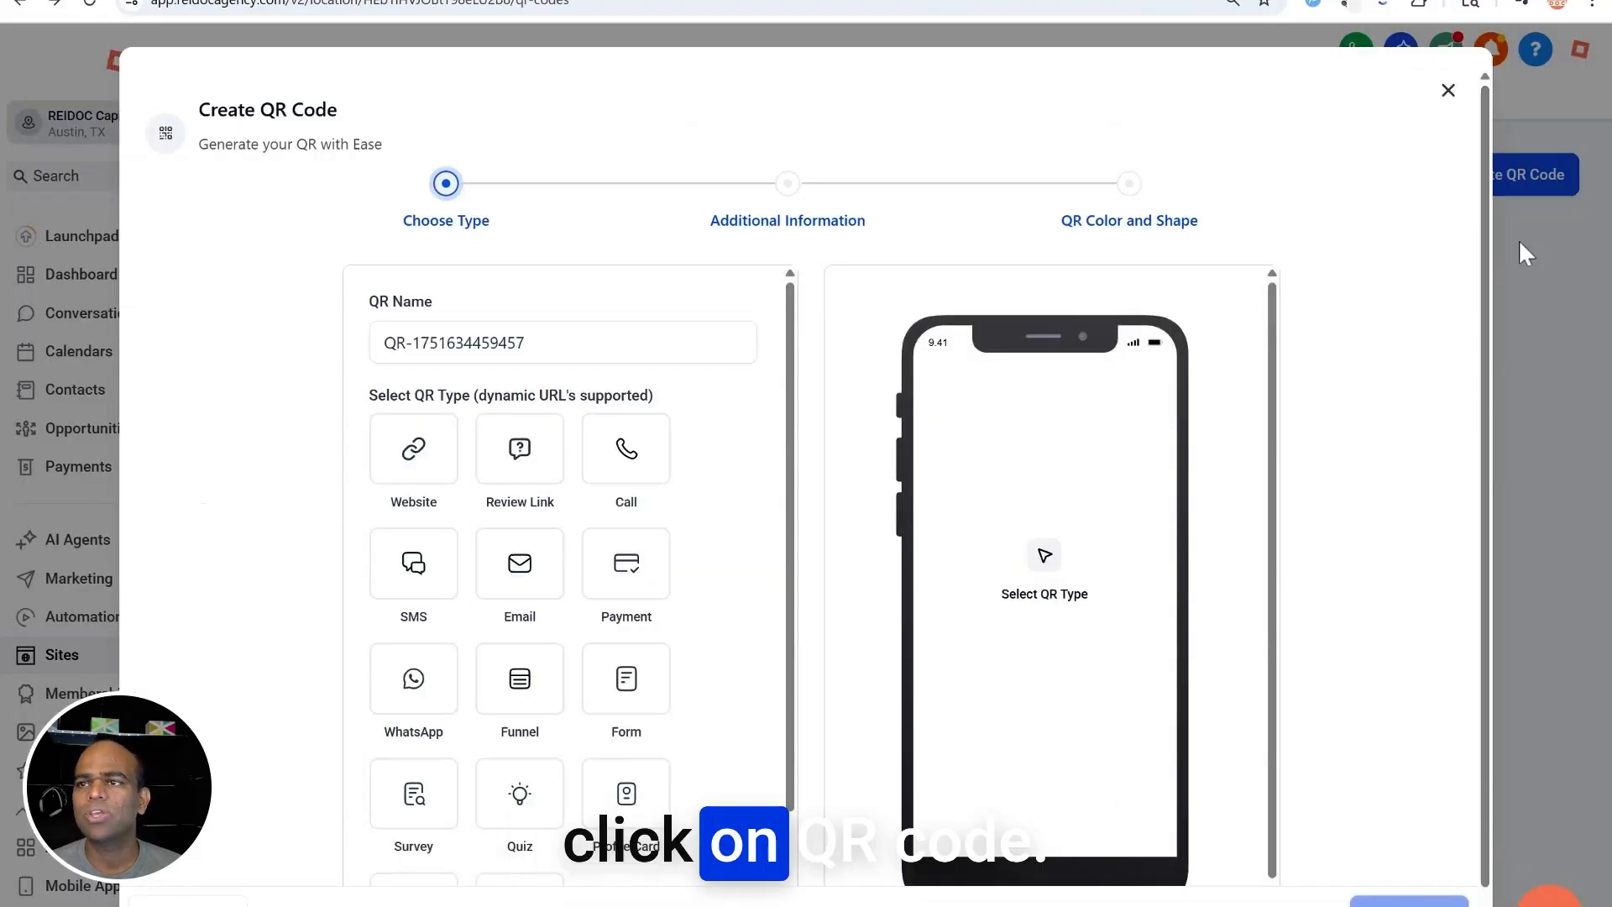
pyautogui.scroll(-1, 629, 458)
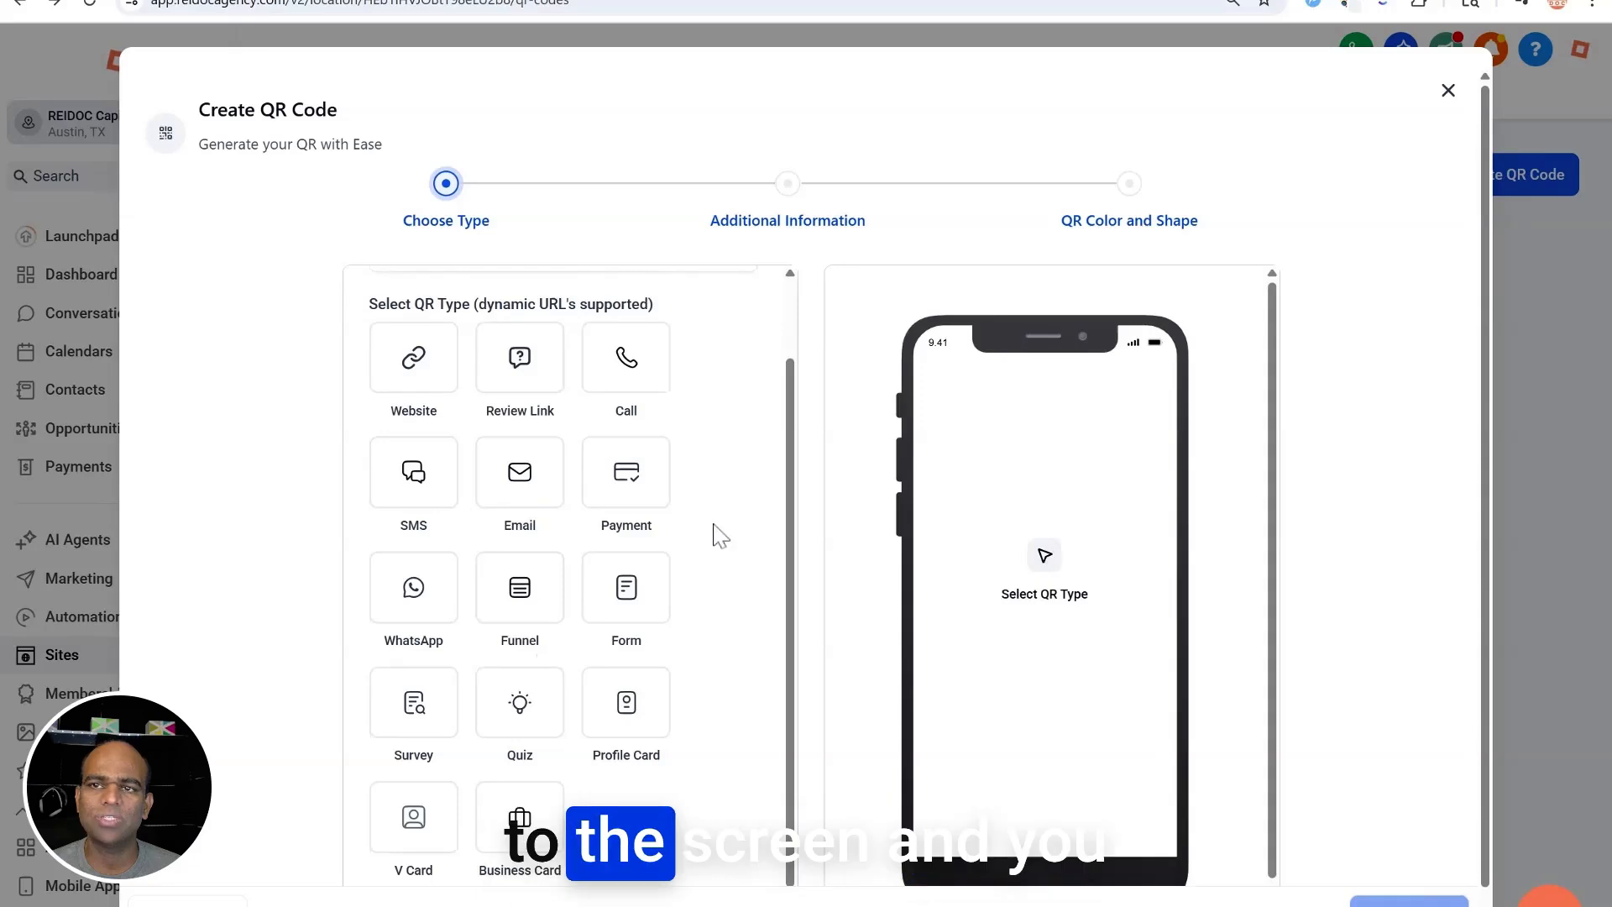
pyautogui.scroll(1, 700, 534)
pyautogui.scroll(-1, 658, 461)
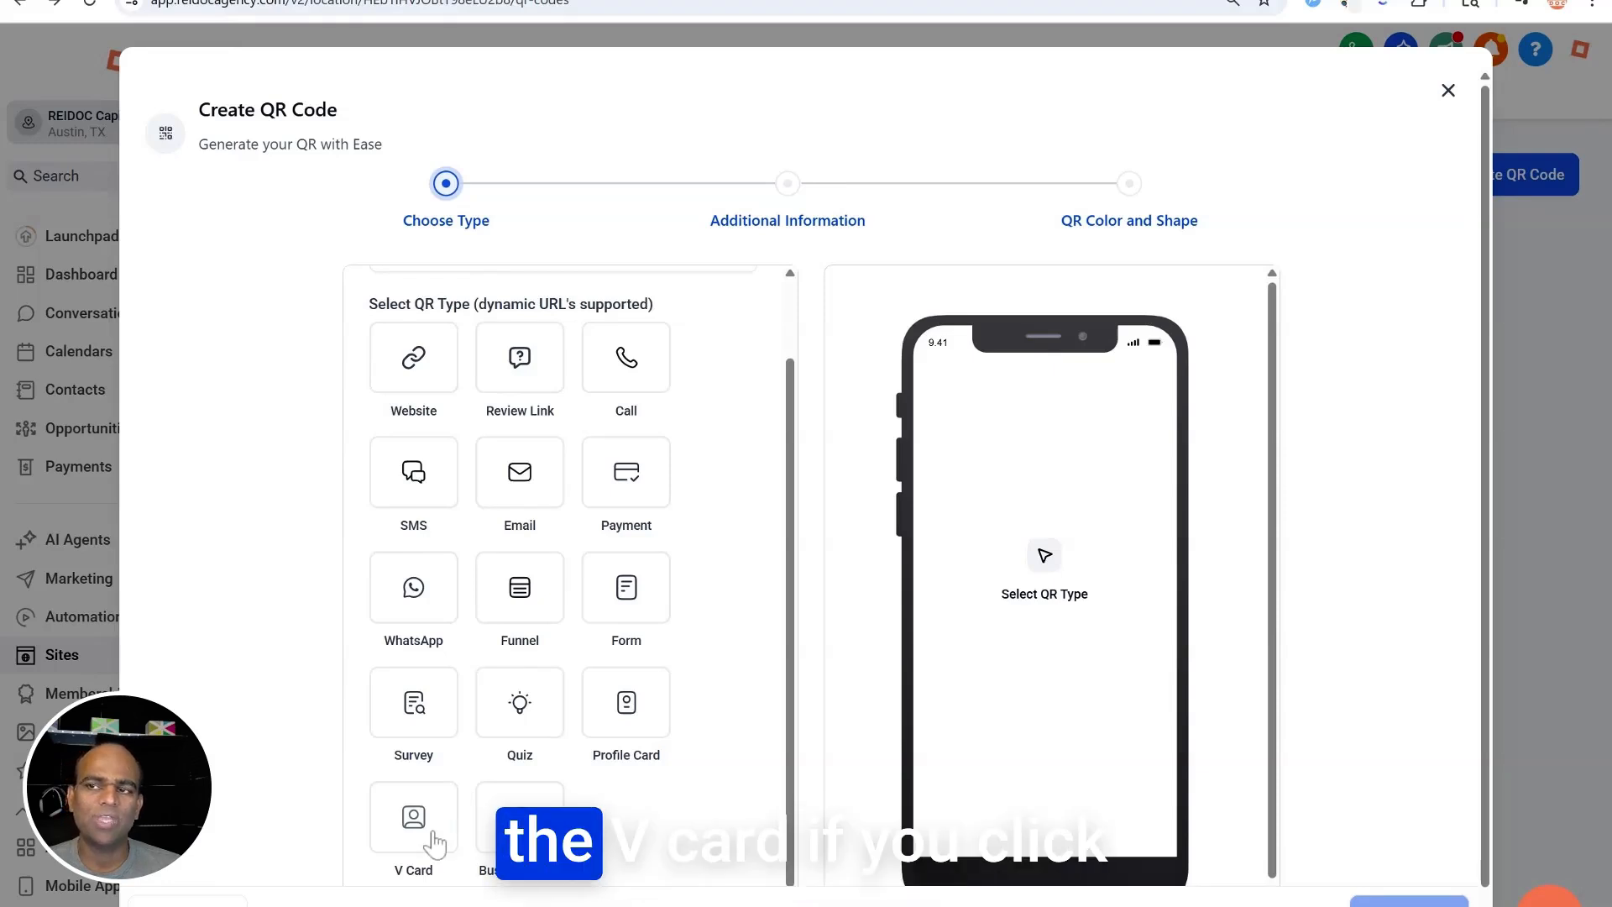
pyautogui.click(407, 823)
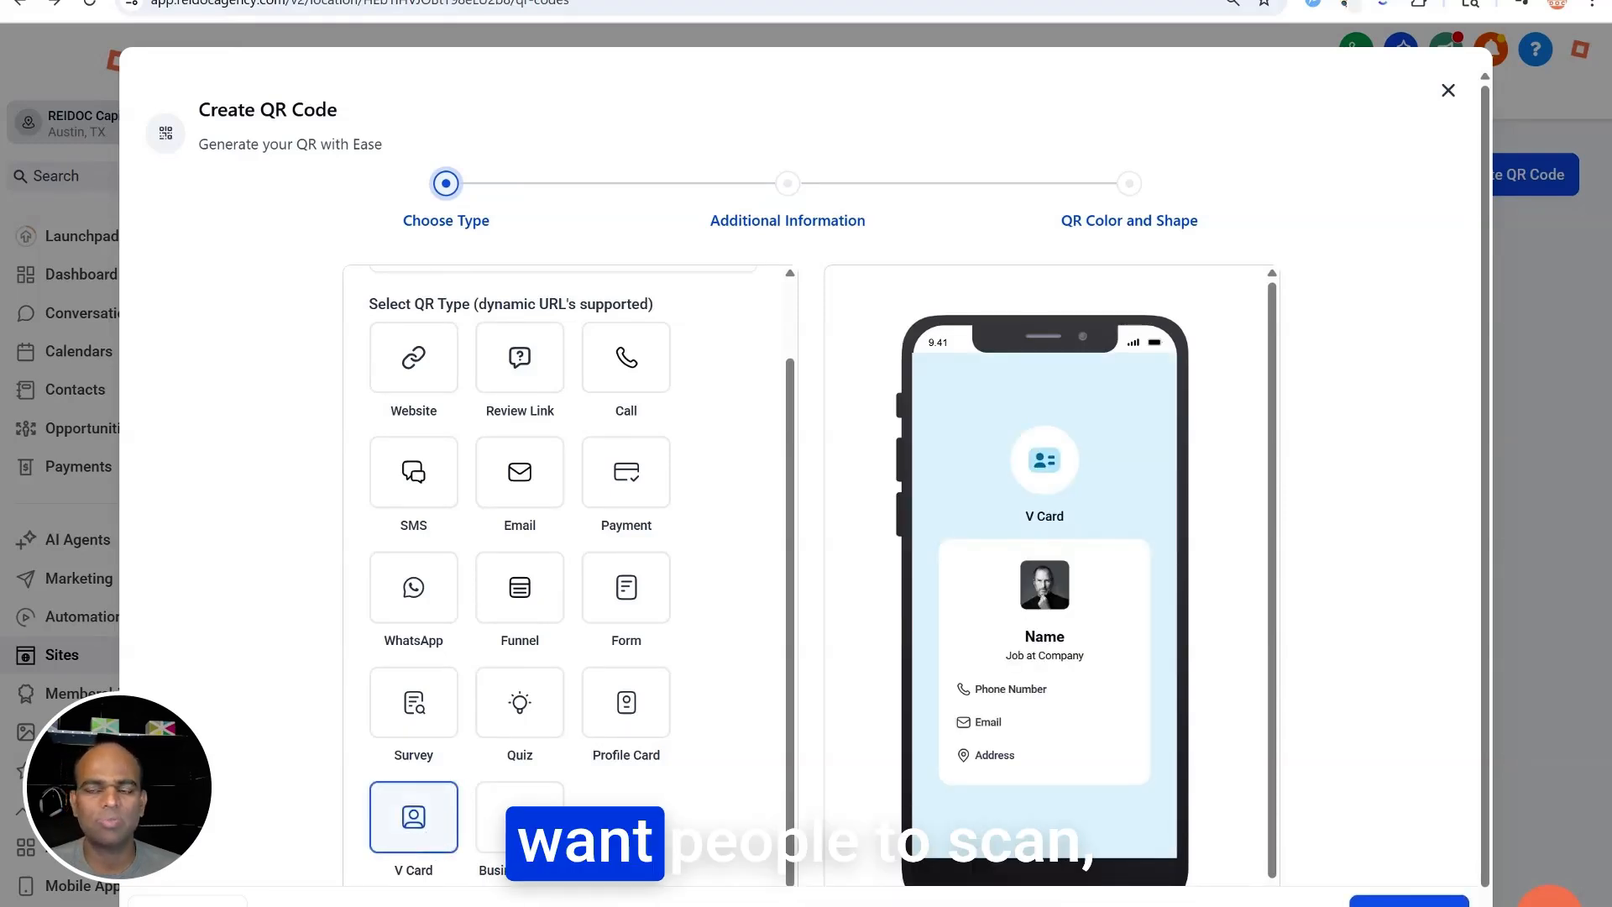
# Replace the auto-generated QR name with 'Business V Card'
pyautogui.scroll(1, 647, 815)
pyautogui.click(549, 335)
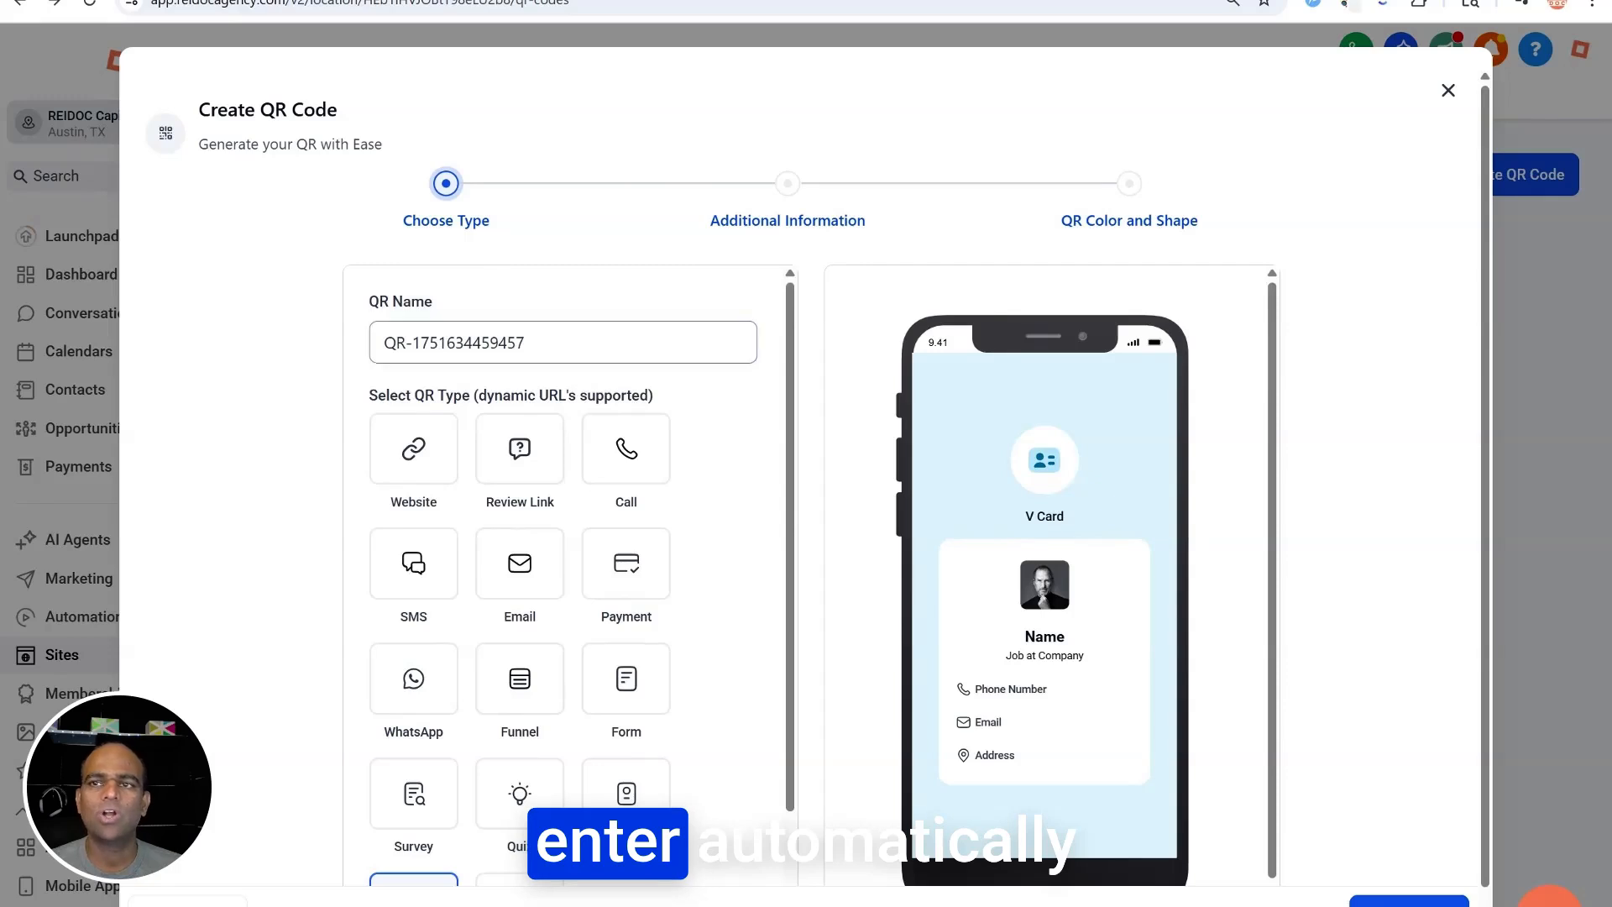
pyautogui.moveTo(547, 341); pyautogui.dragTo(395, 343)
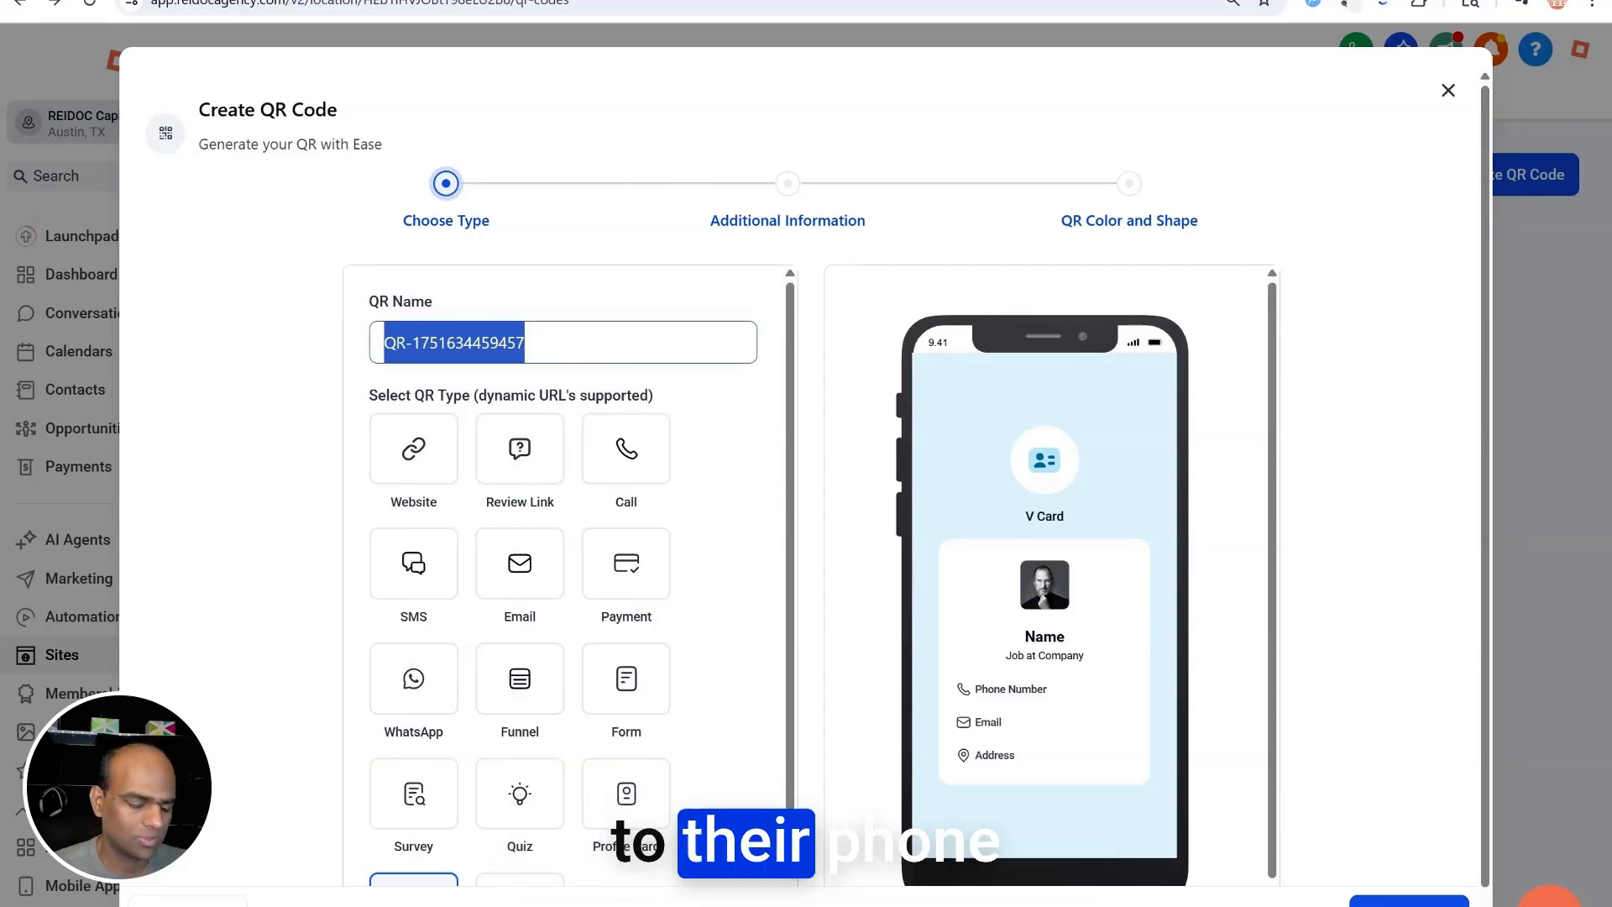
pyautogui.write('Business V Card')
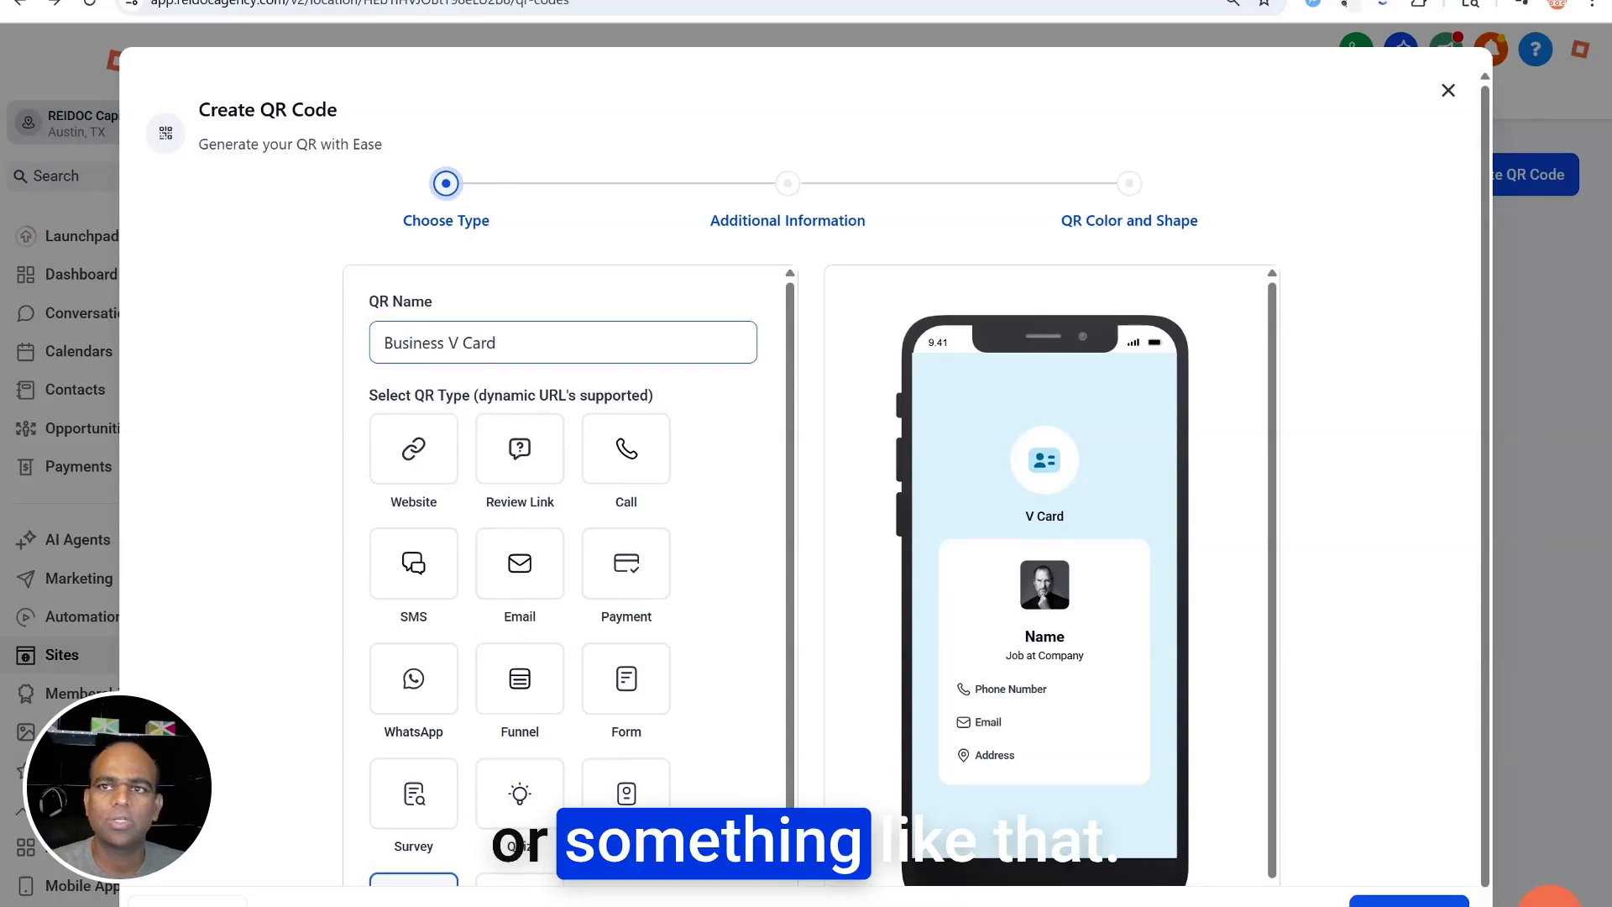
pyautogui.scroll(-1, 756, 722)
# On the contact step, enter the contact's first name, last name and phone number
pyautogui.click(1409, 902)
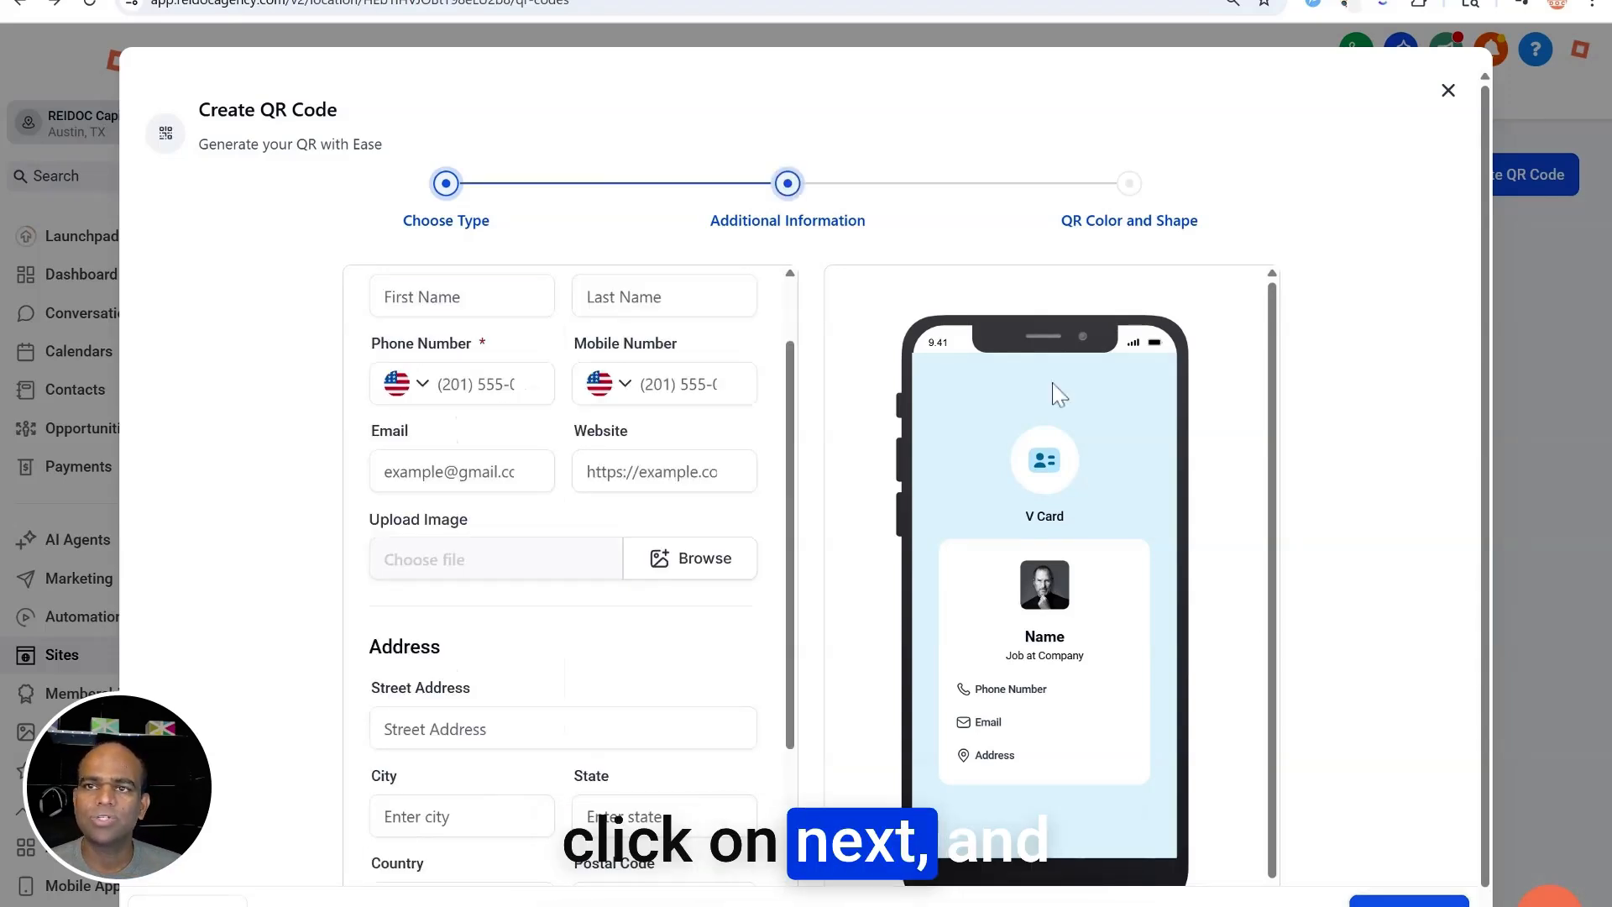
pyautogui.scroll(1, 608, 454)
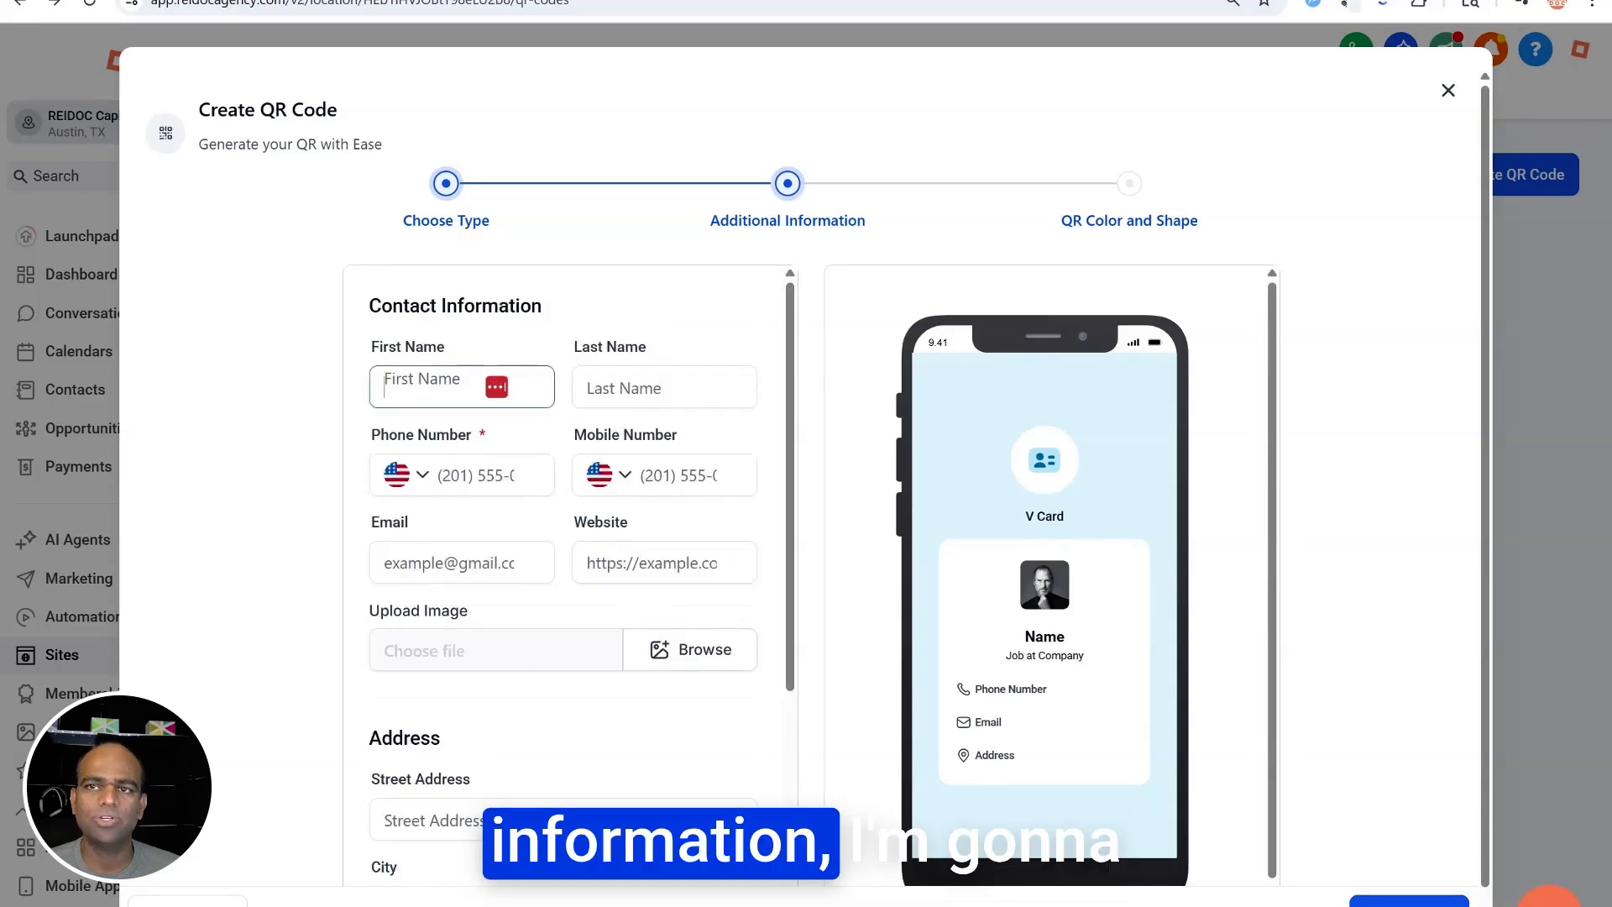
pyautogui.click(445, 386)
pyautogui.write('John')
pyautogui.press('Tab')
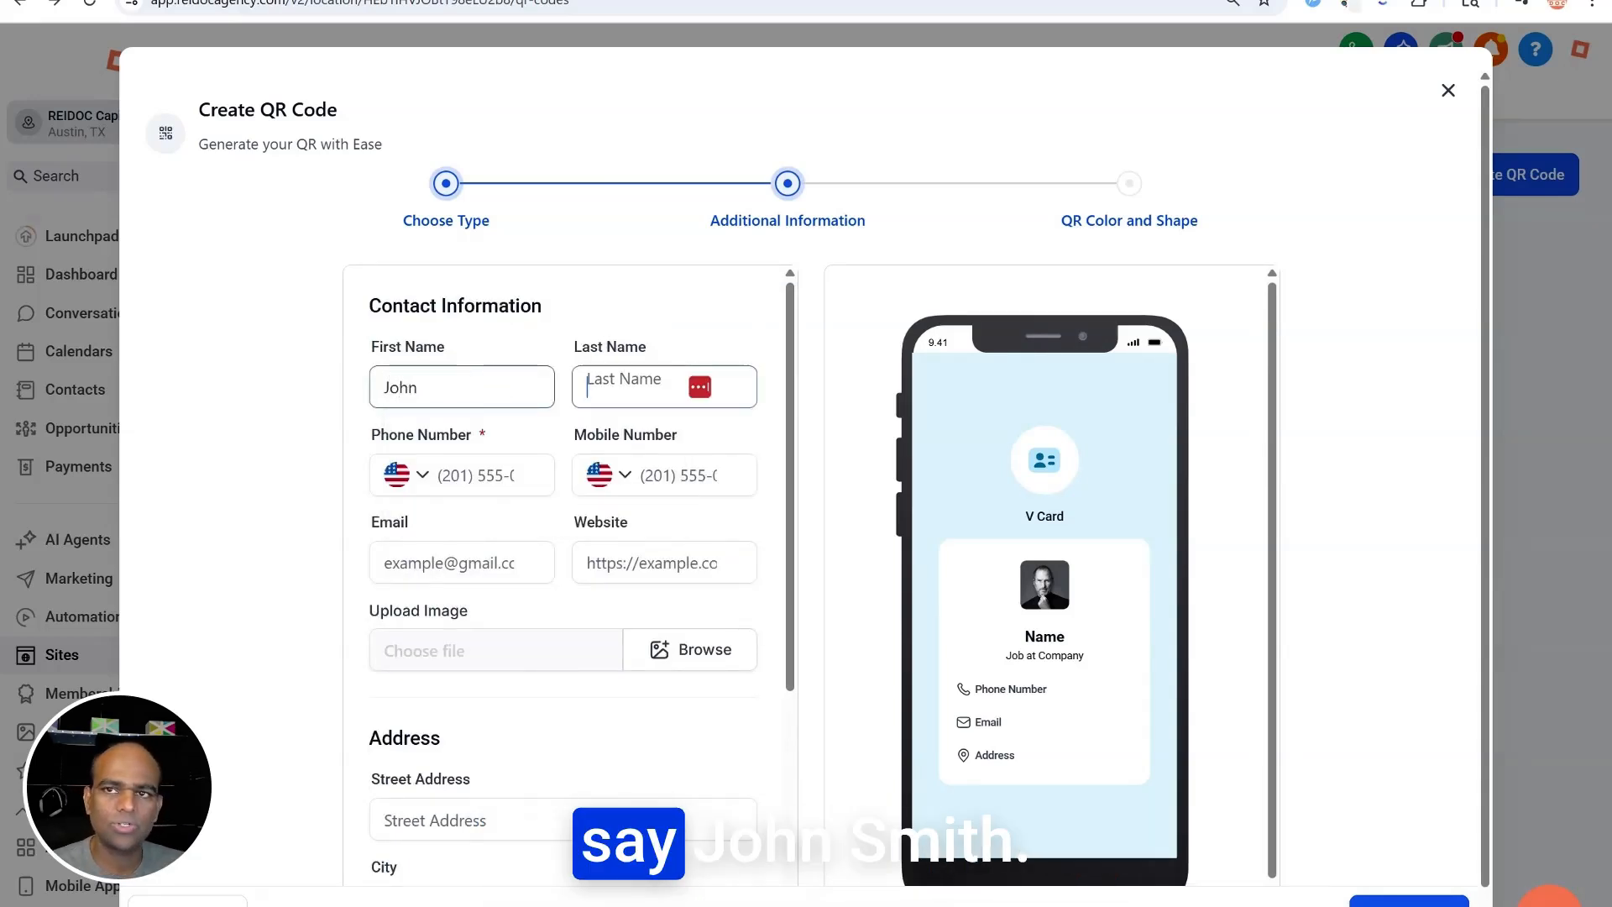
pyautogui.write('Smith')
pyautogui.press('Tab')
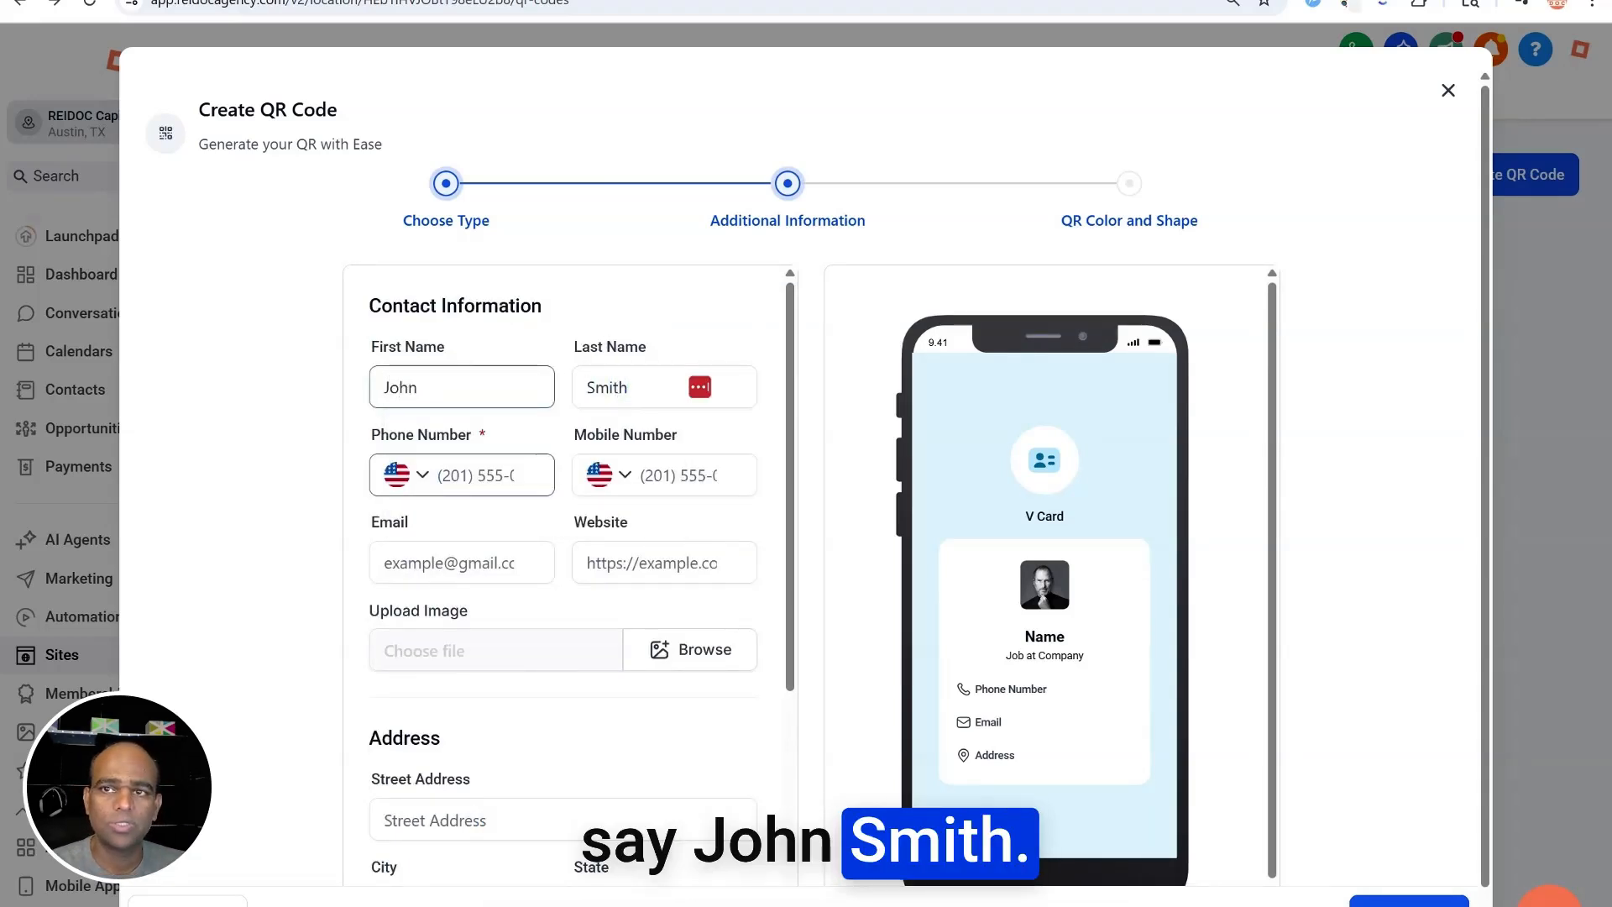
pyautogui.write('123456789')
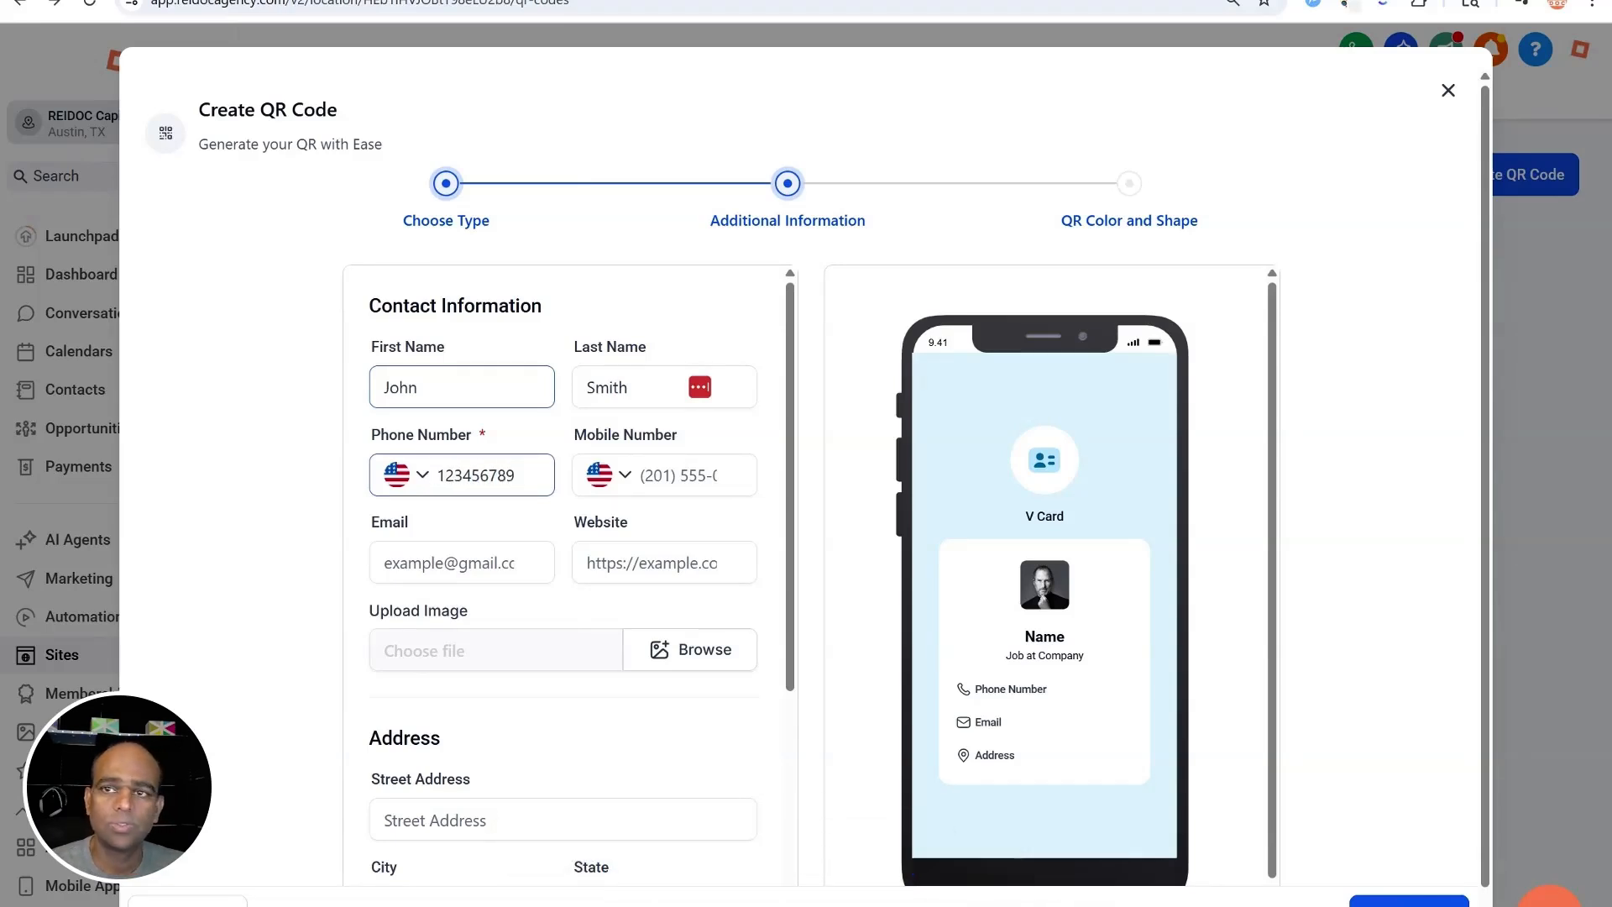
pyautogui.write('0')
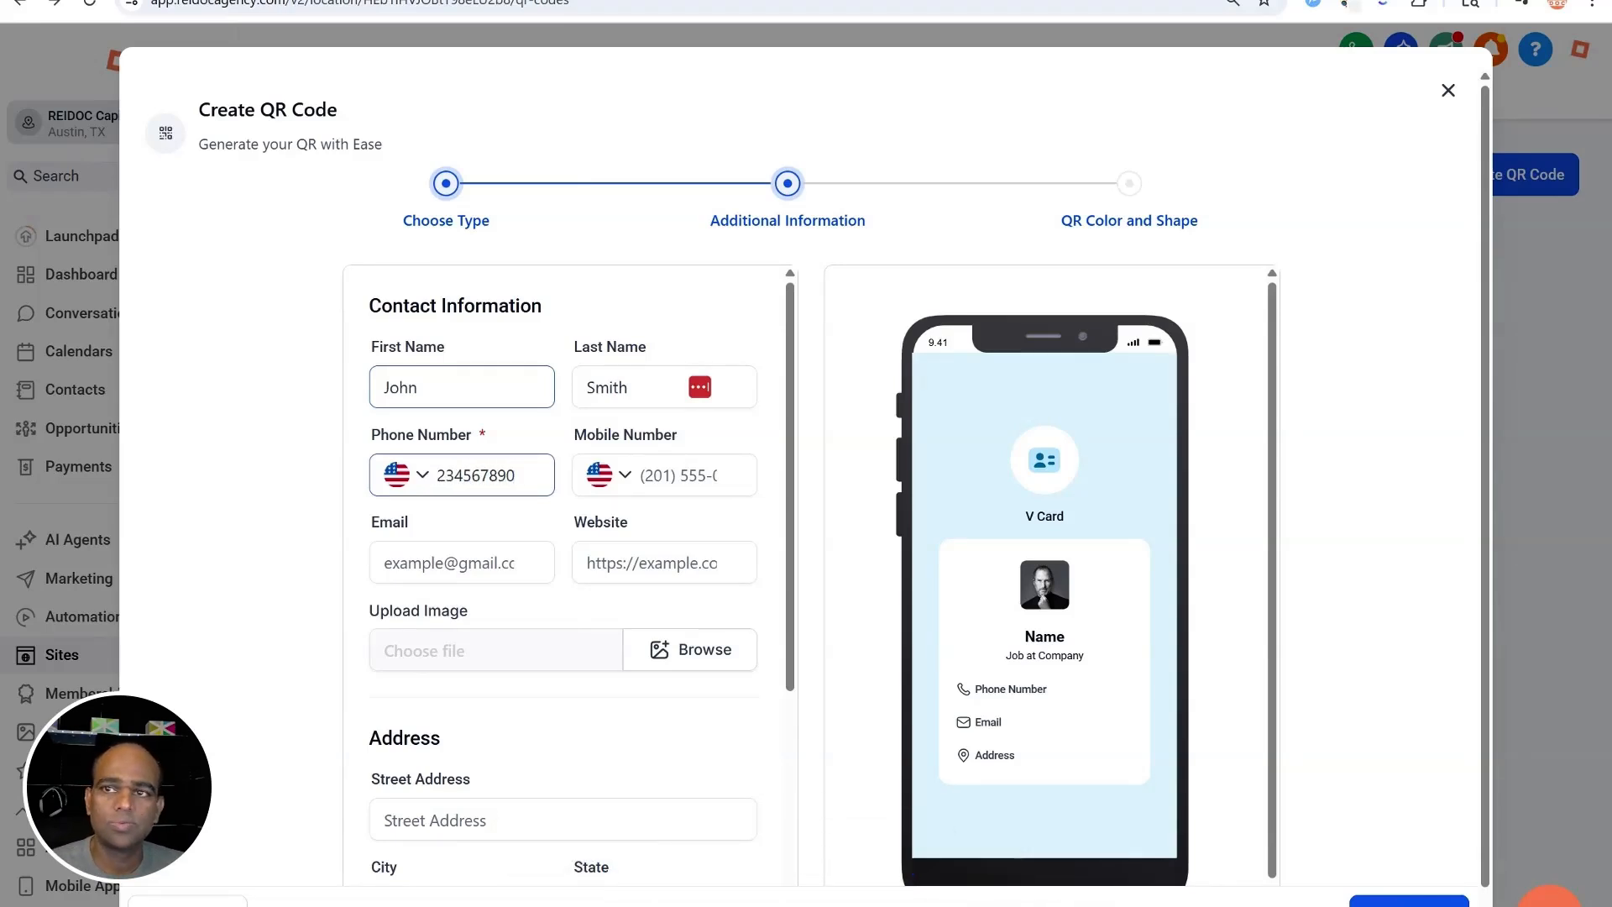
pyautogui.click(672, 476)
# Fill in the contact's email and website, and pick a contact photo from media storage
pyautogui.click(462, 562)
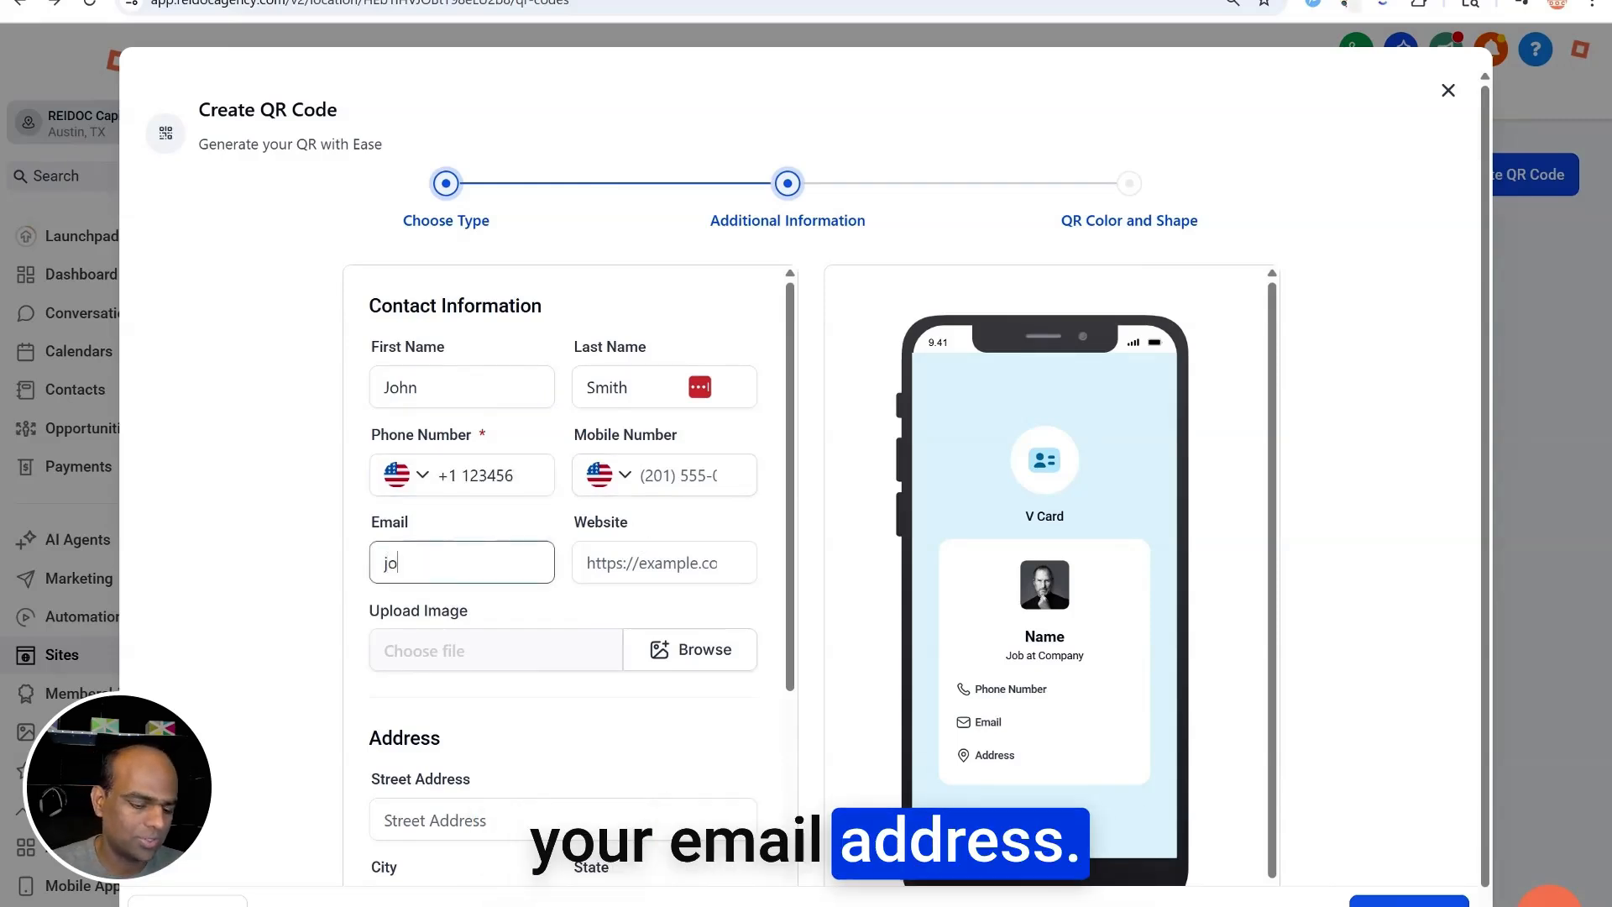
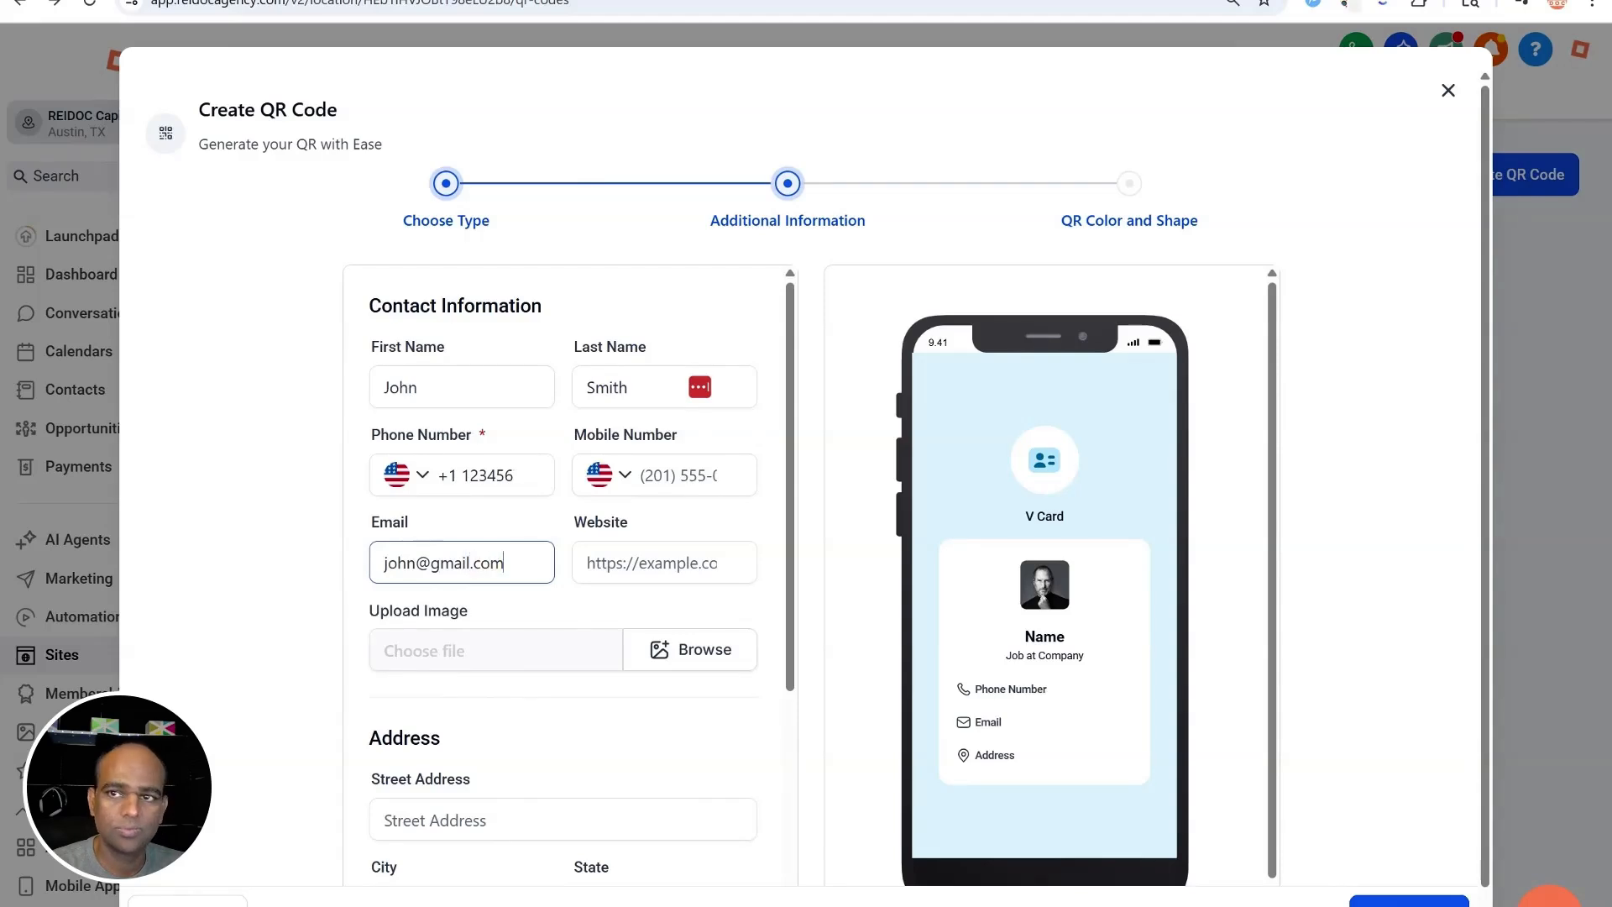
pyautogui.press('Tab')
pyautogui.write('Www.smith.com')
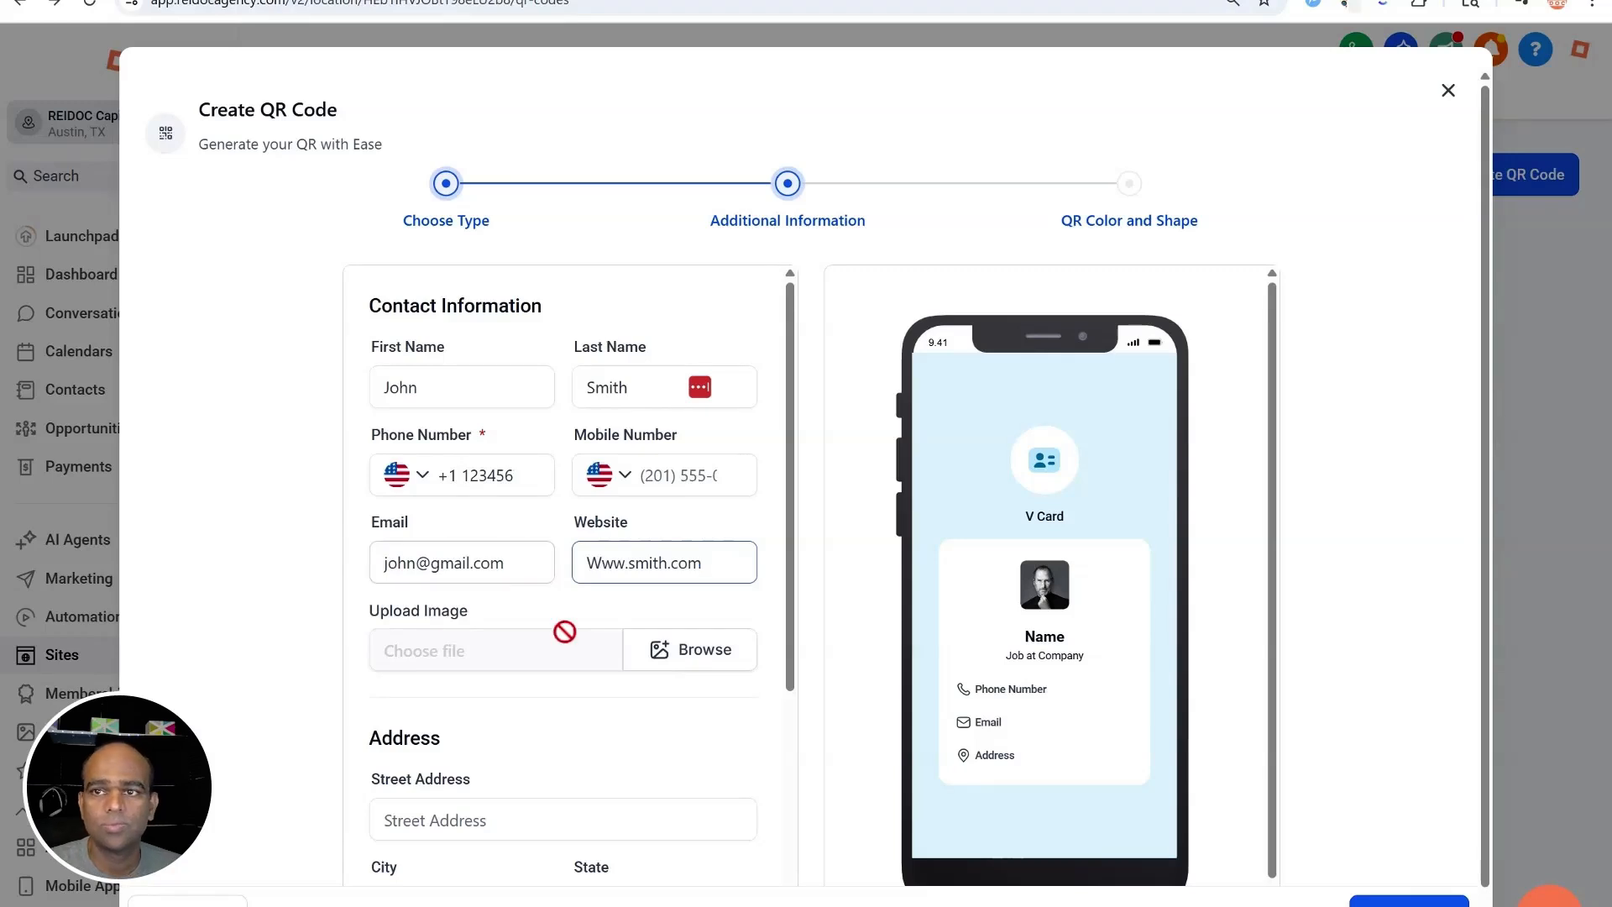
pyautogui.click(677, 654)
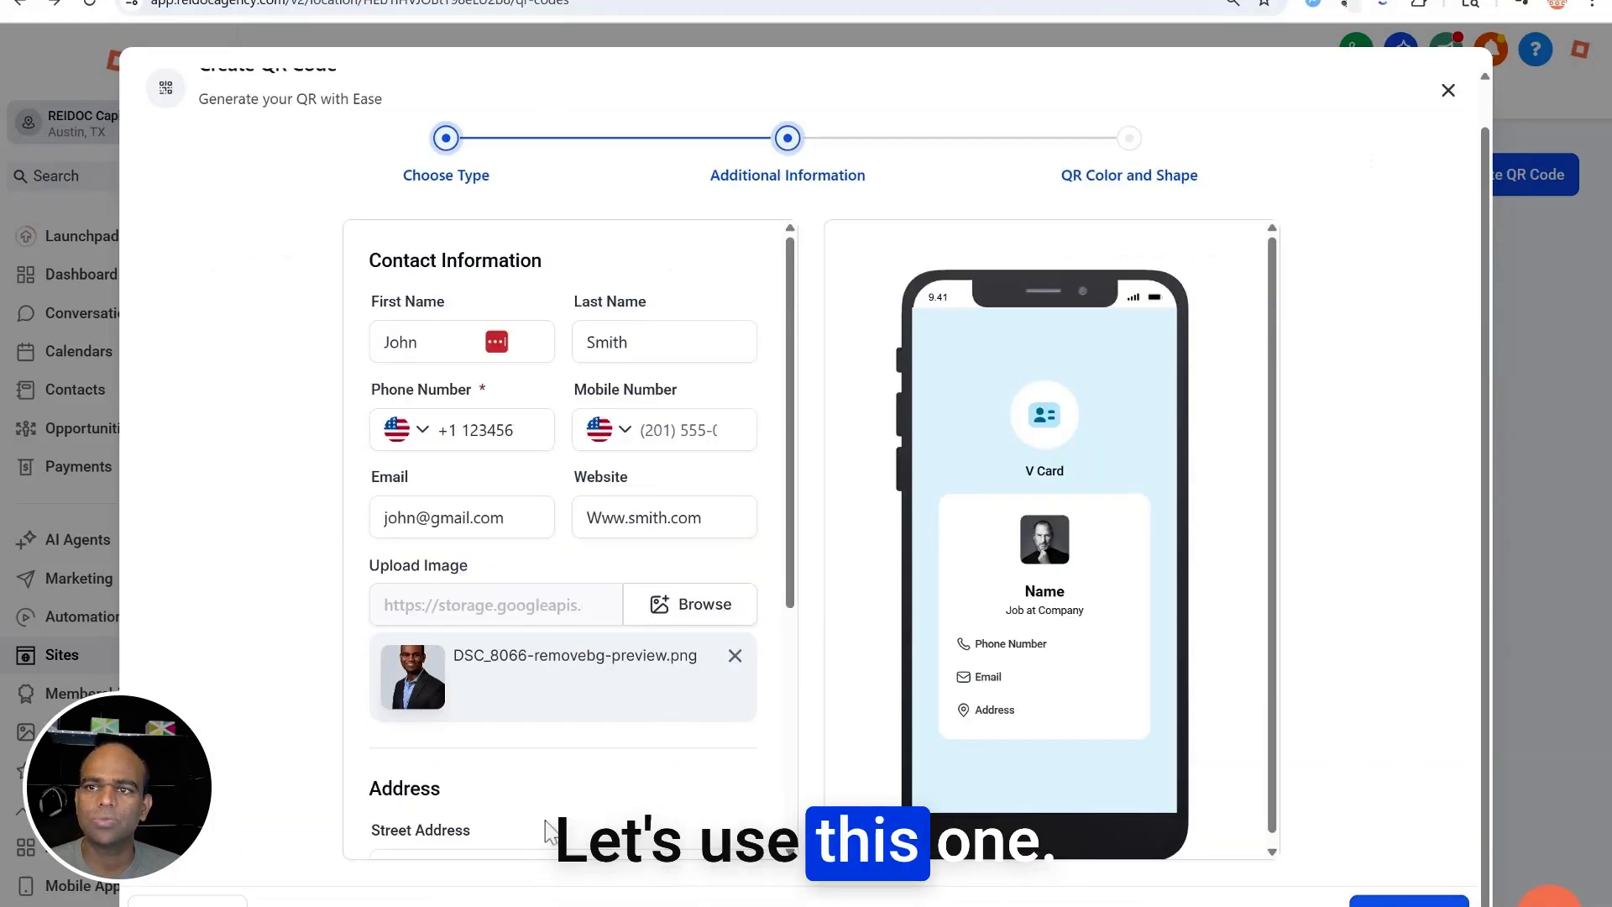
pyautogui.scroll(-5, 546, 831)
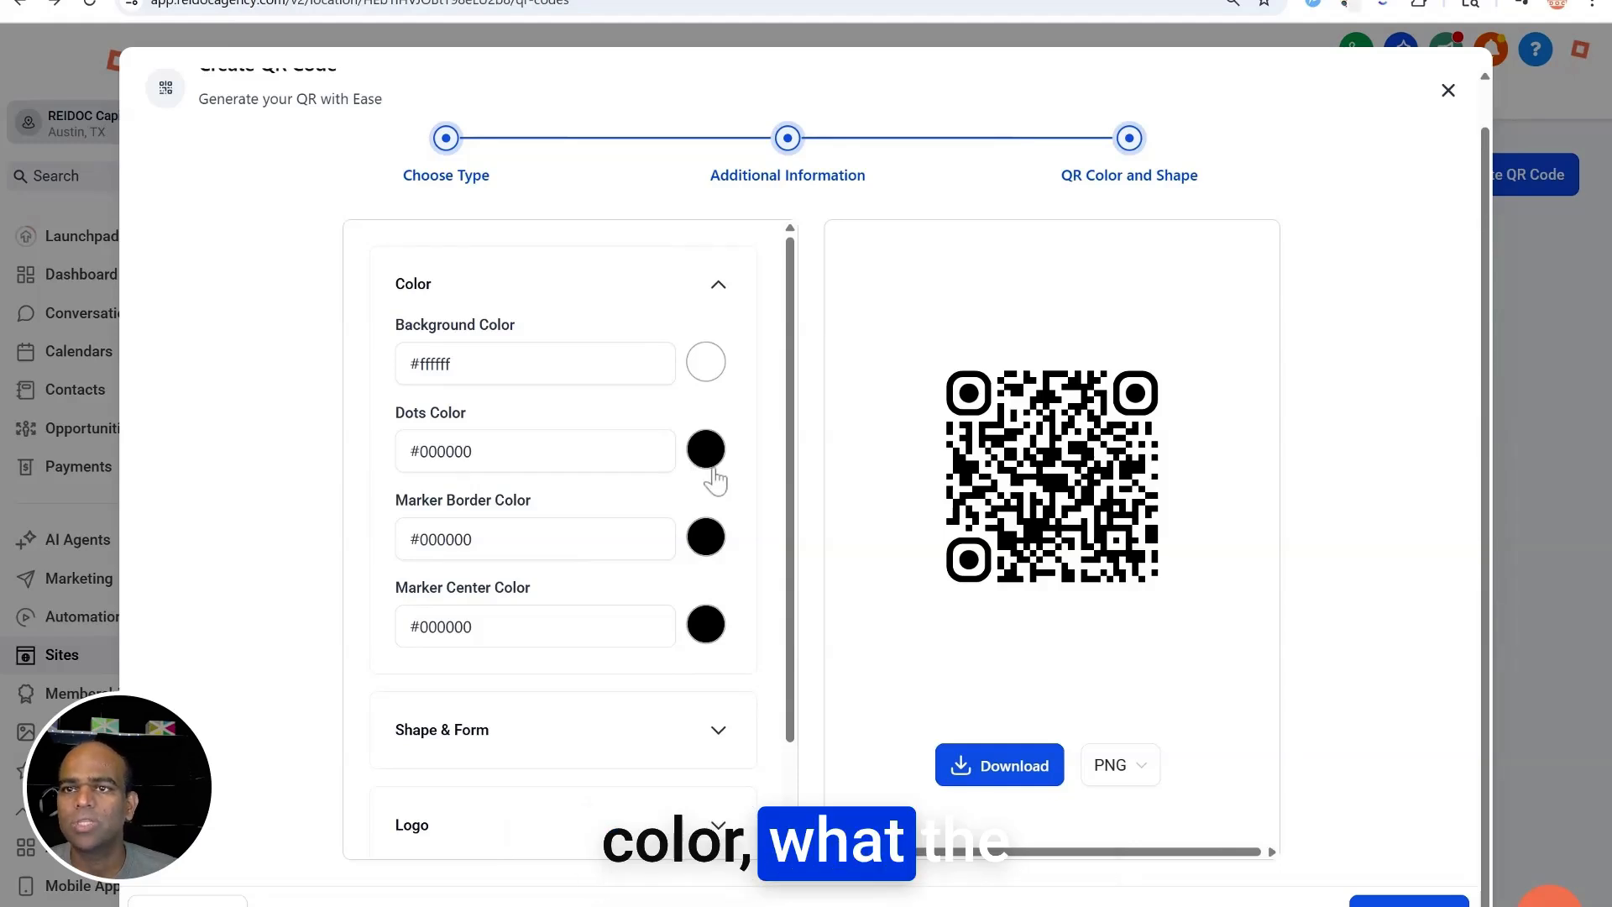
# Under Shape & Form, set REI DOC.png from Media Storage as the QR code's centre logo
pyautogui.scroll(-2, 713, 487)
pyautogui.click(719, 606)
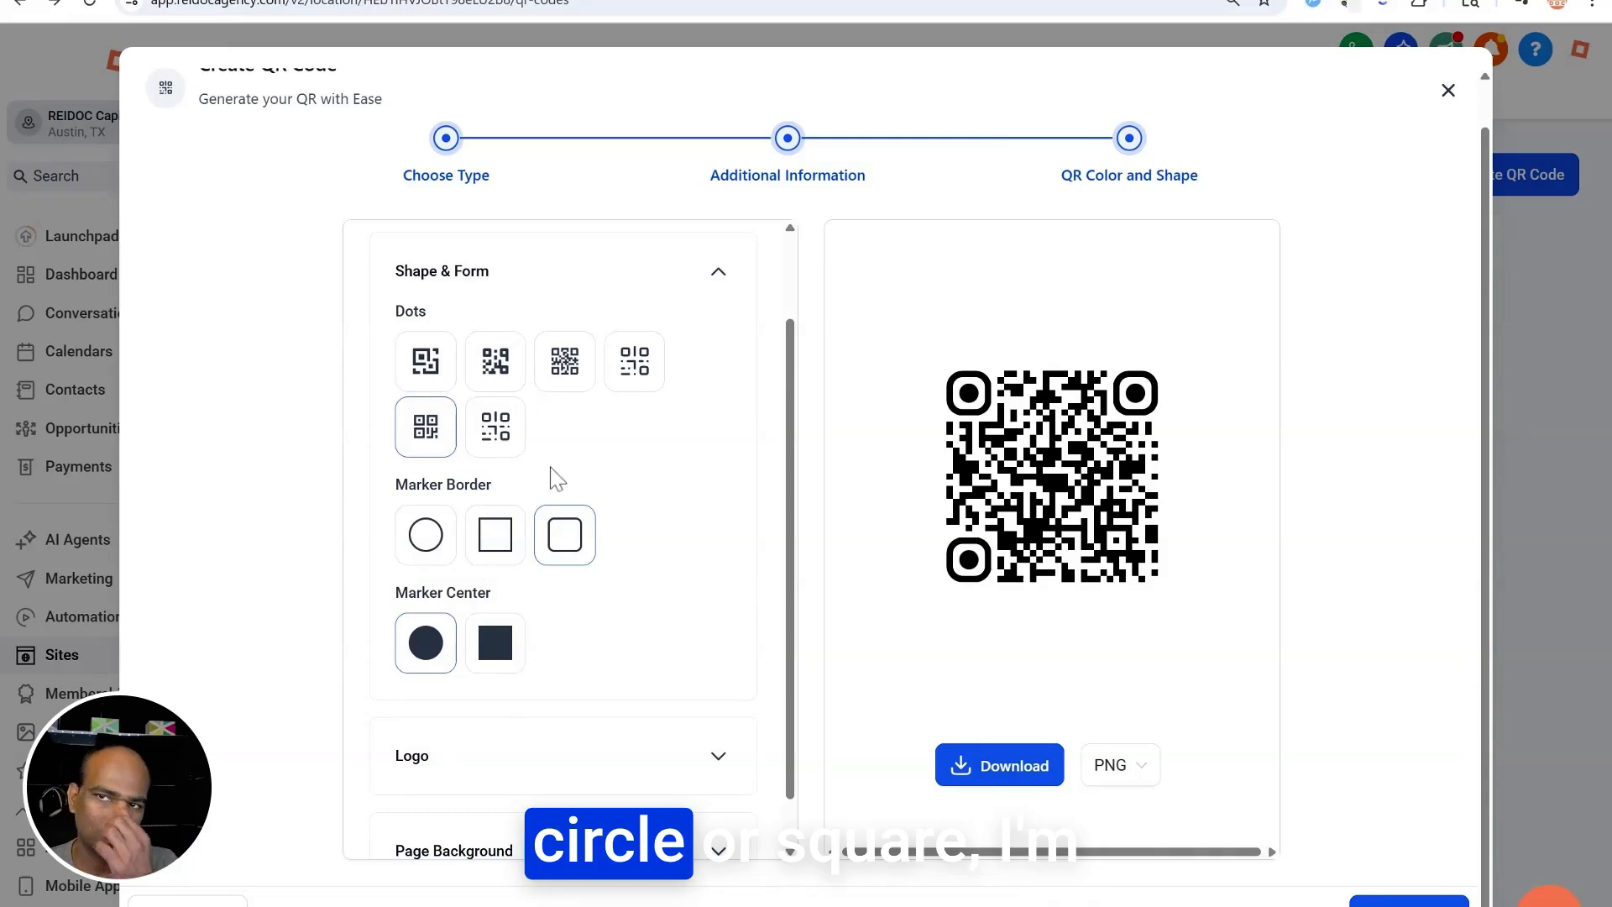
pyautogui.scroll(-1, 576, 605)
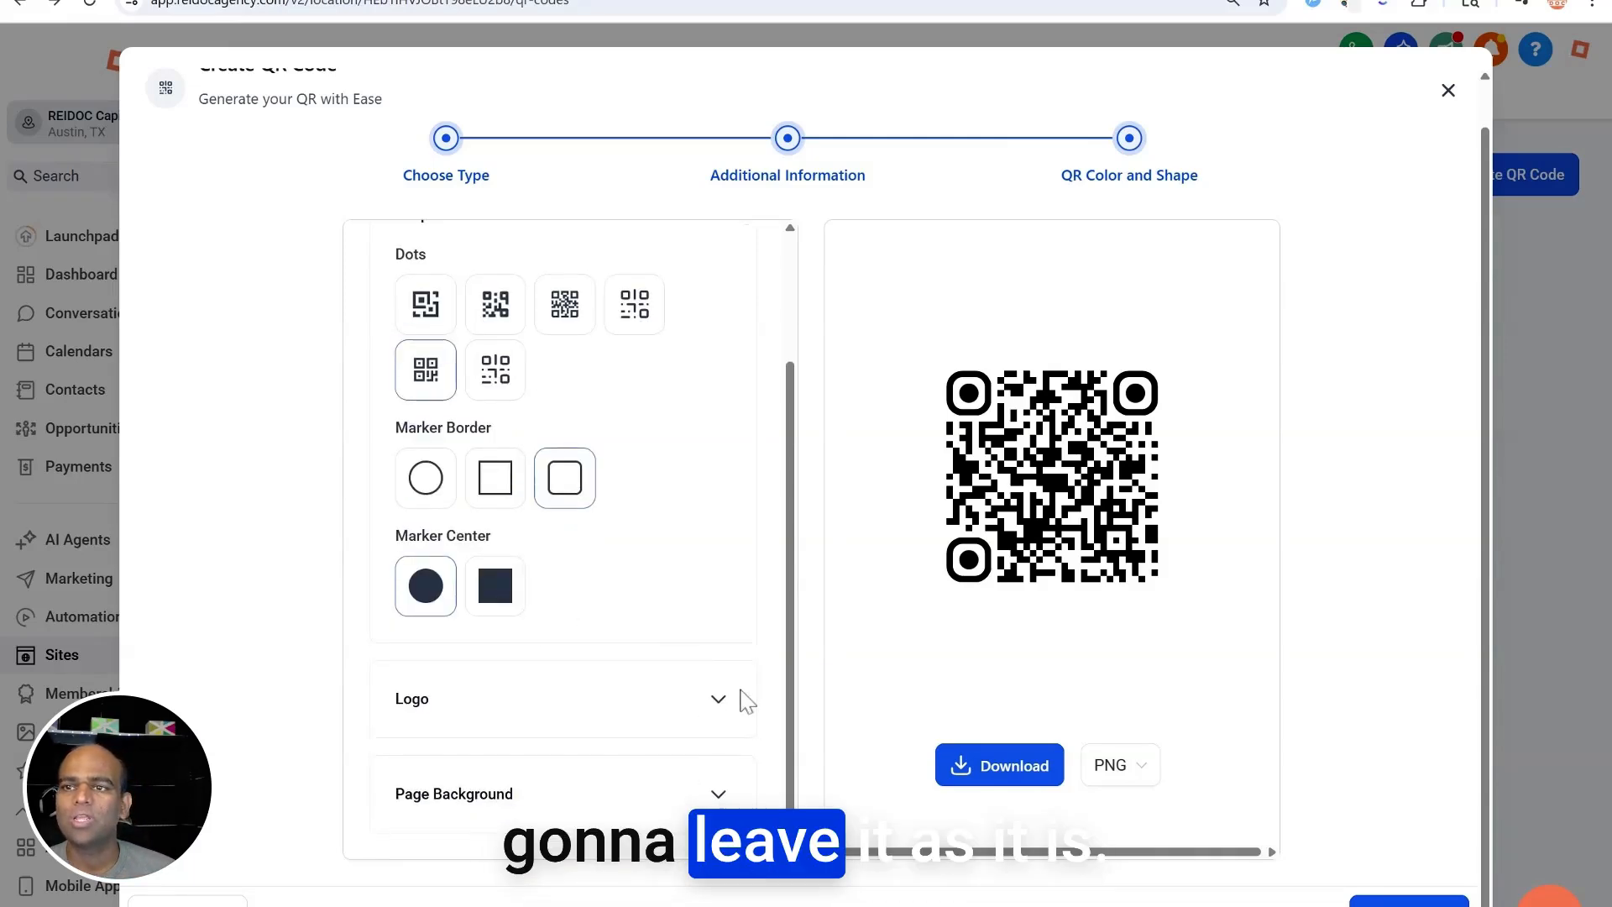
pyautogui.click(744, 700)
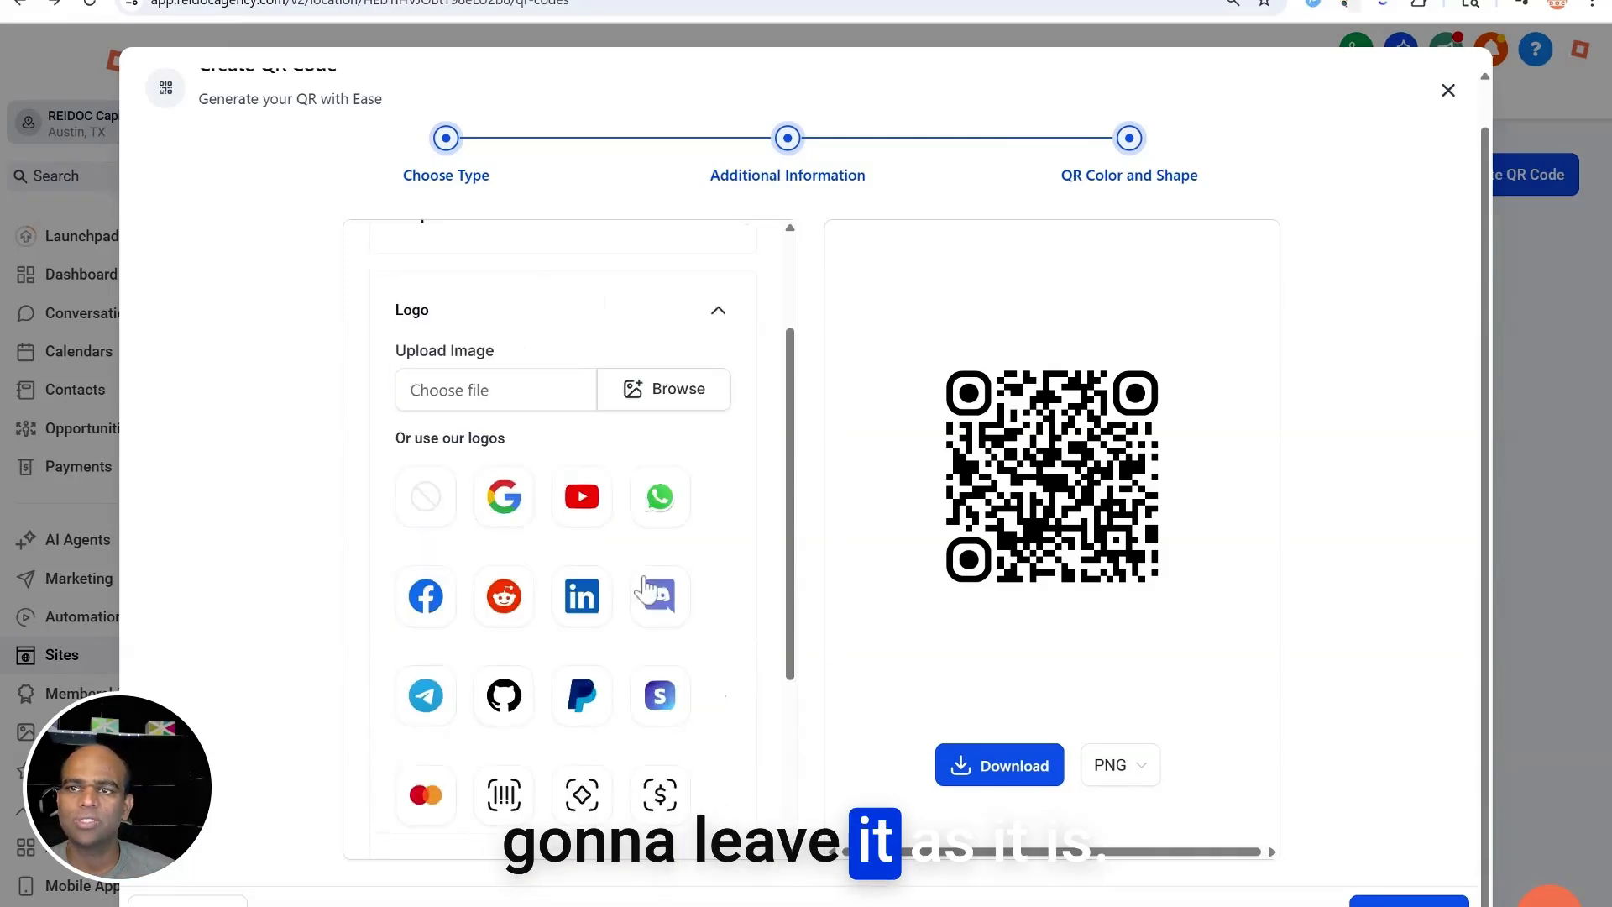
pyautogui.click(682, 391)
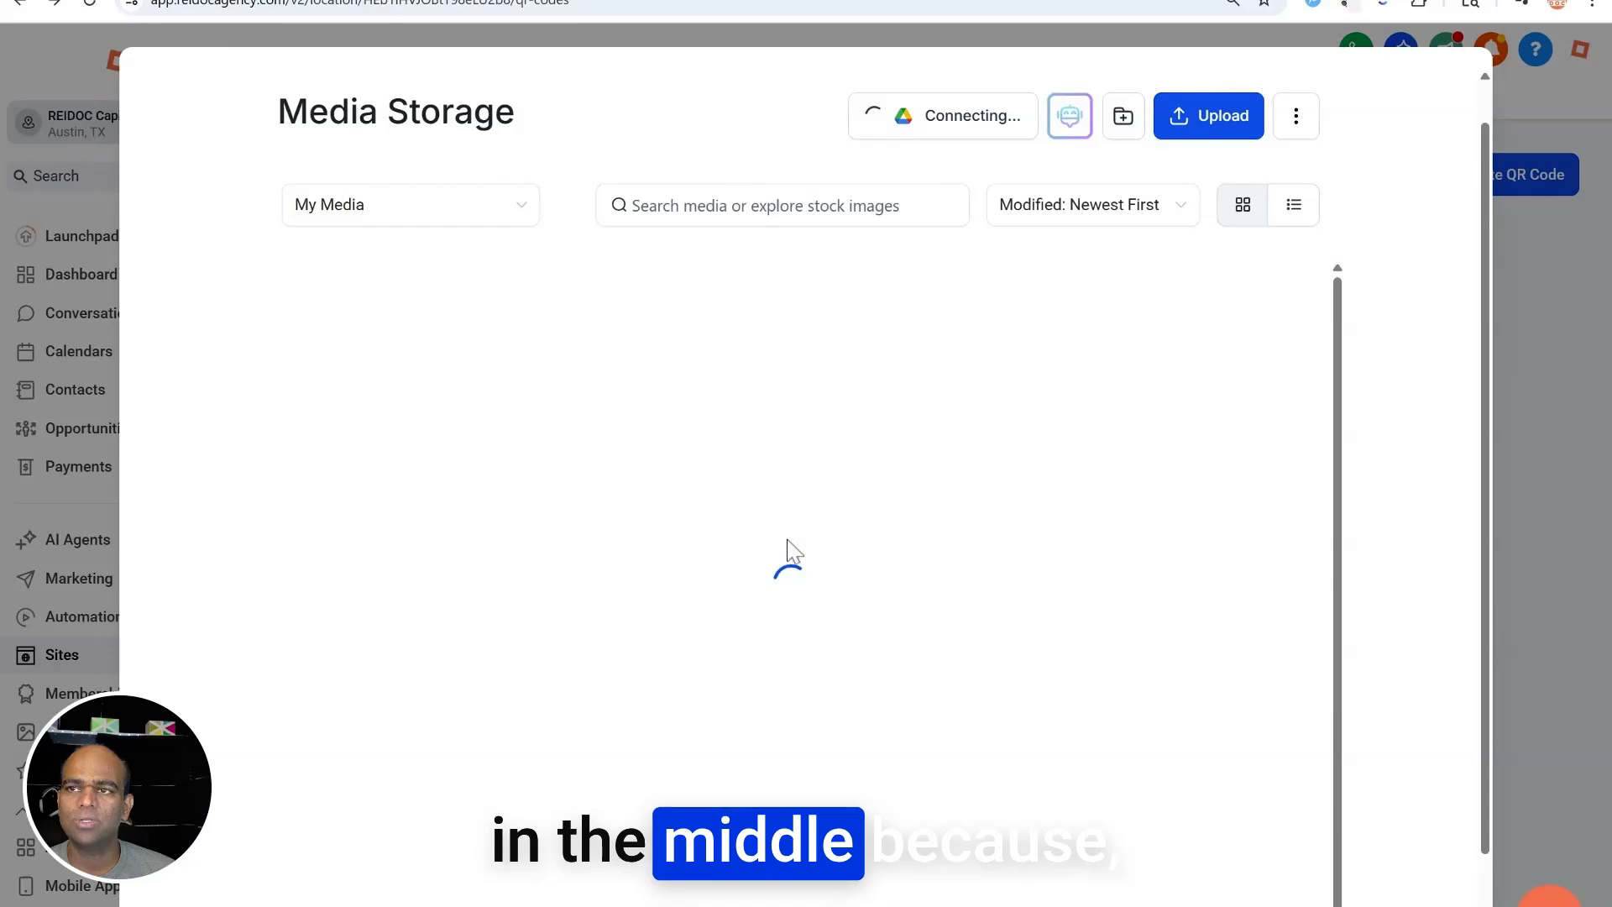
pyautogui.scroll(-5, 923, 546)
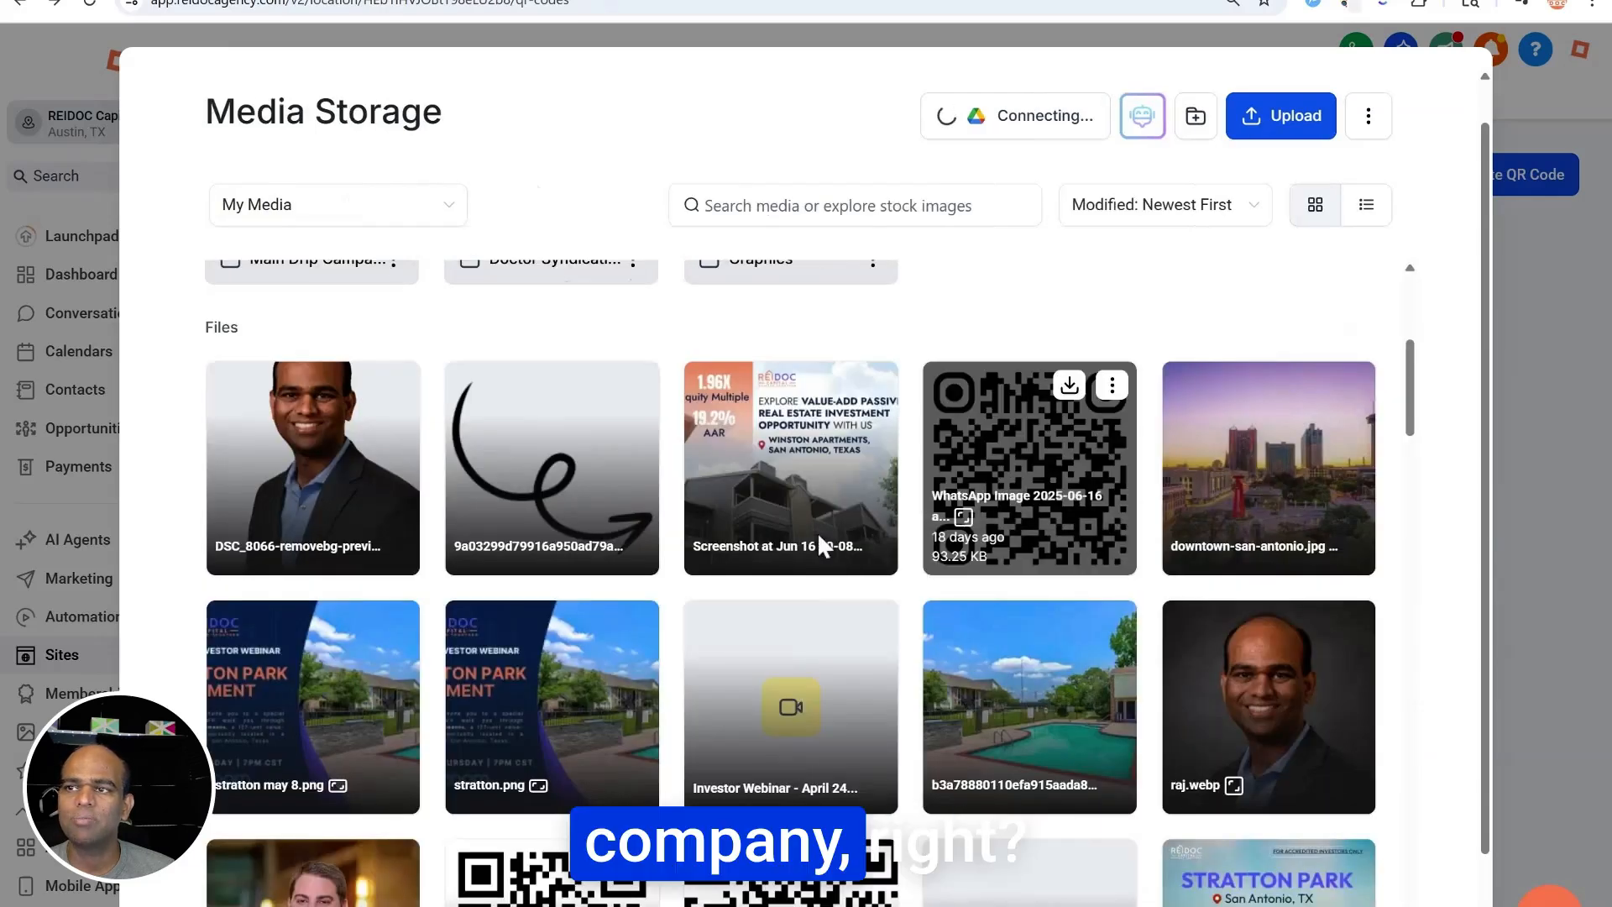
pyautogui.scroll(-5, 1018, 605)
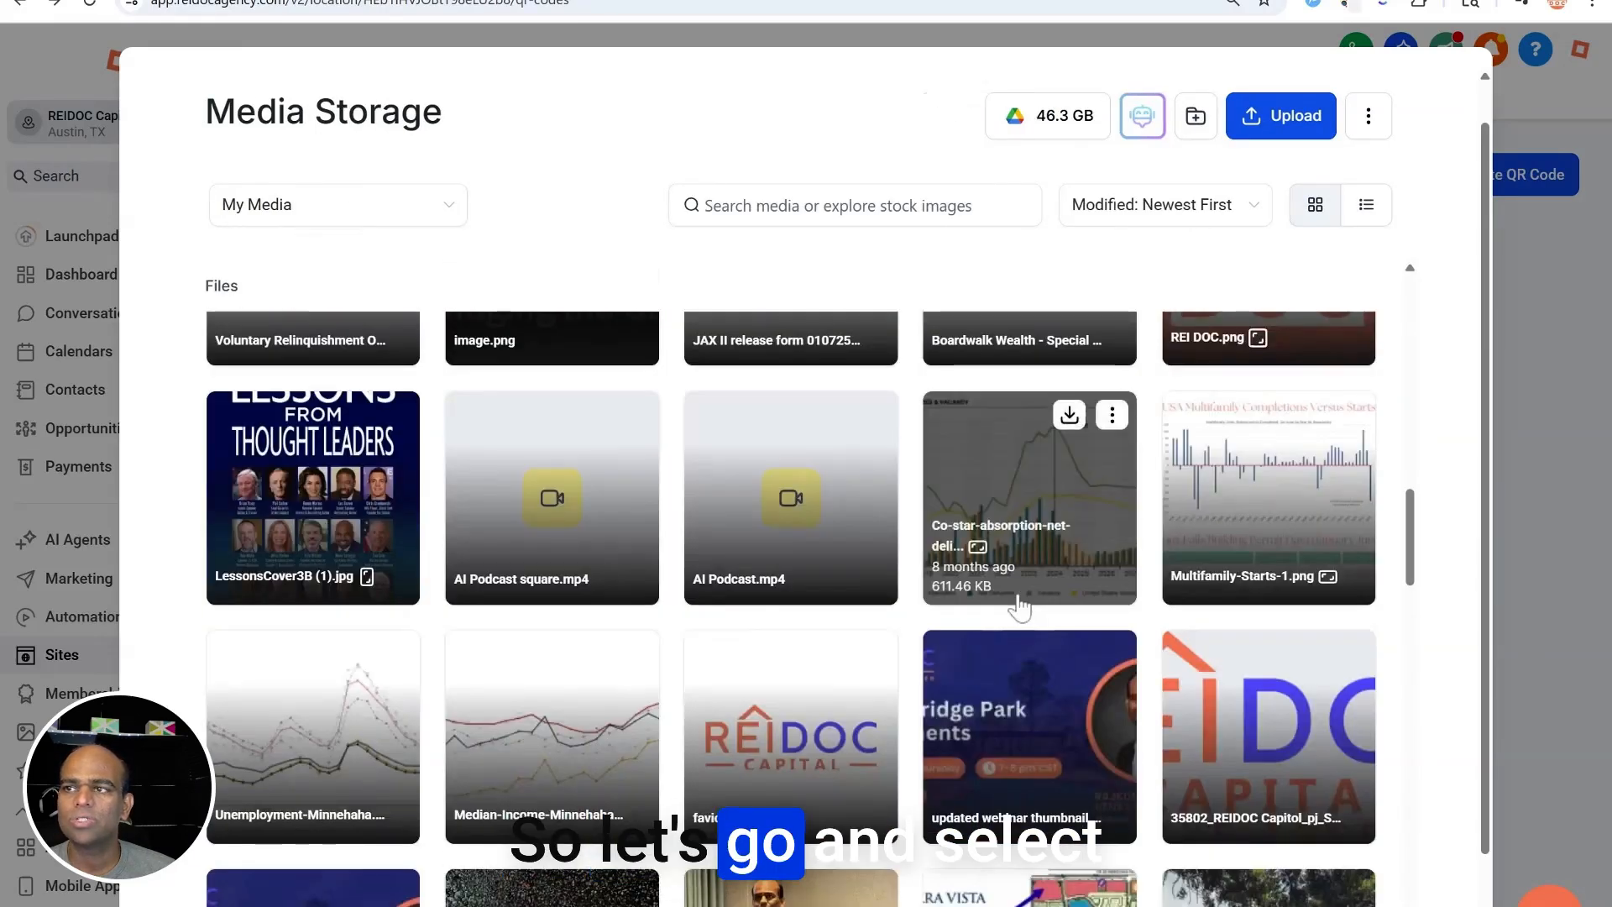
pyautogui.scroll(2, 1041, 592)
pyautogui.click(1257, 556)
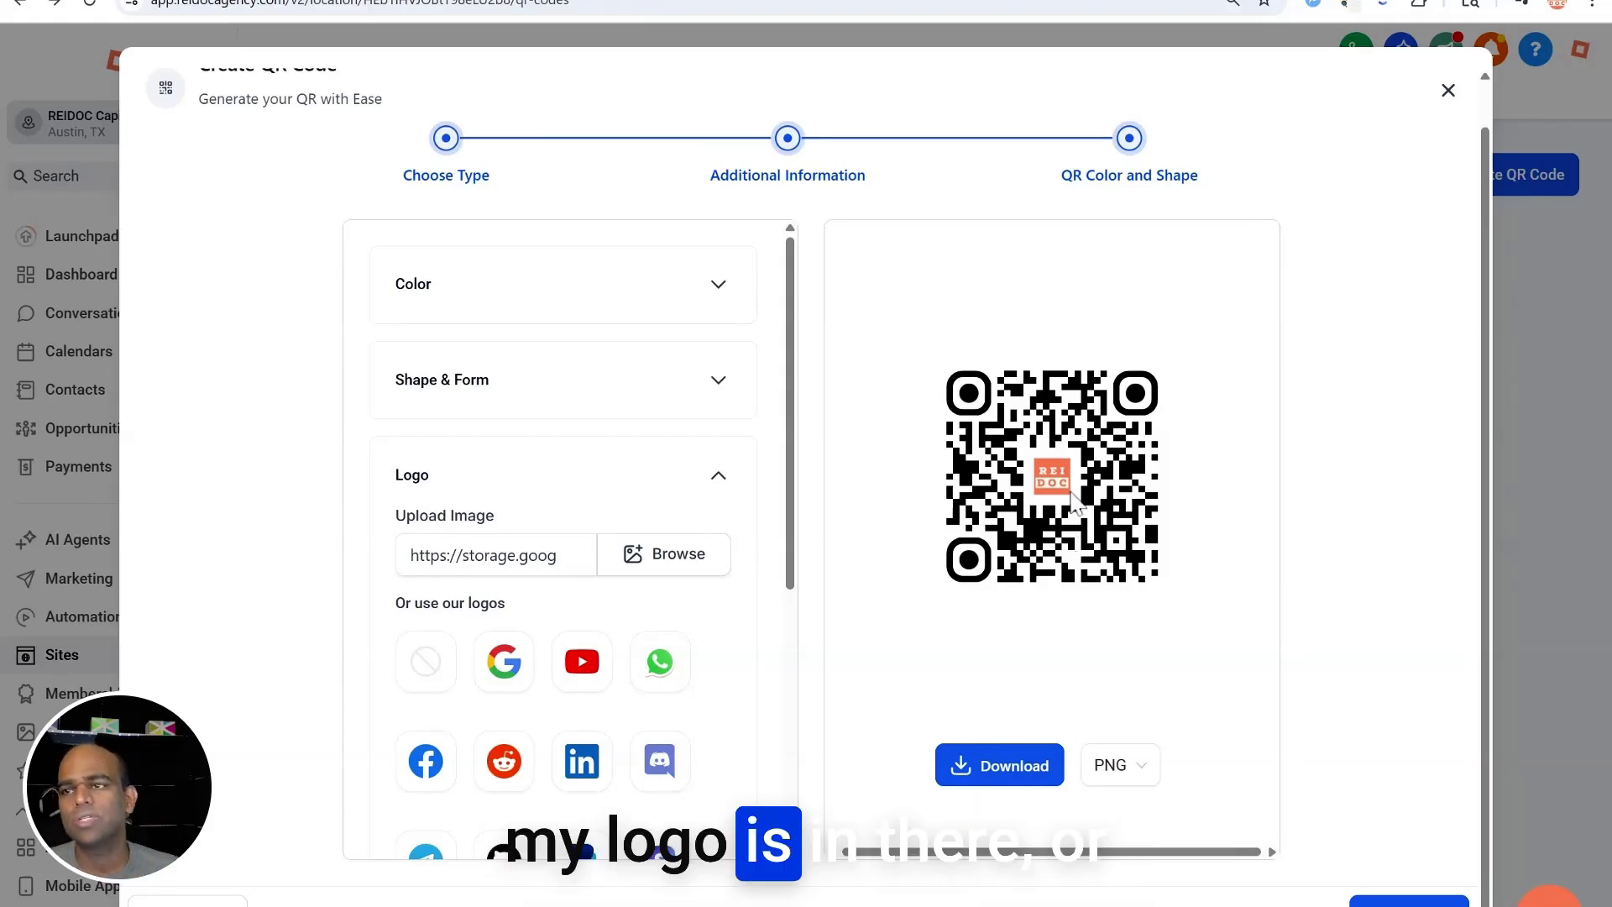
pyautogui.scroll(-5, 718, 605)
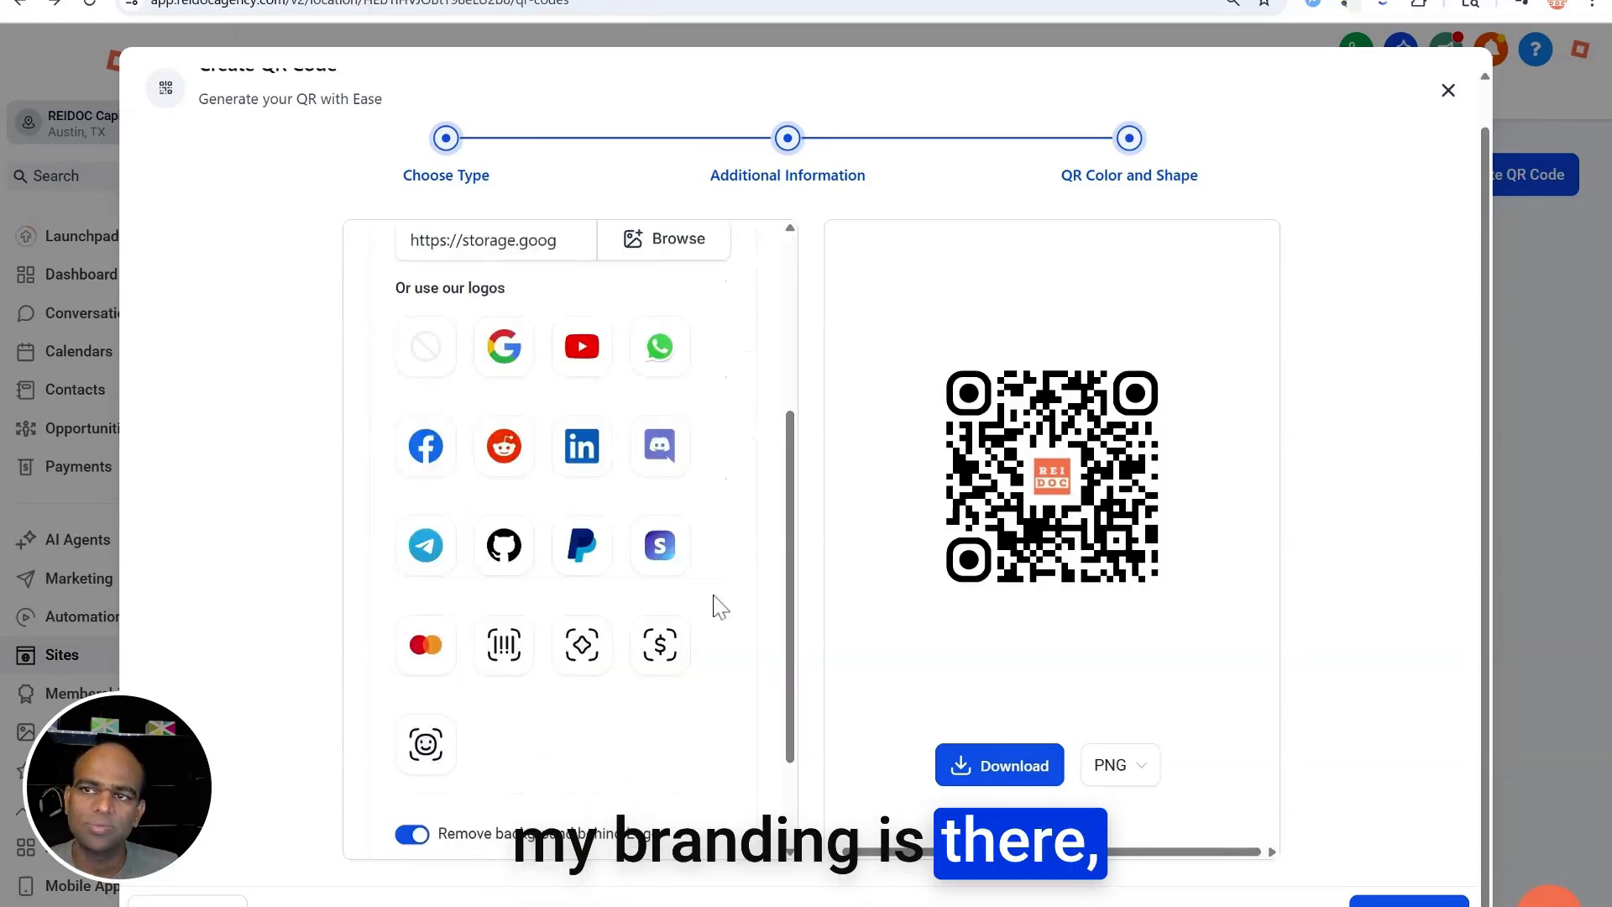
pyautogui.scroll(-1, 718, 605)
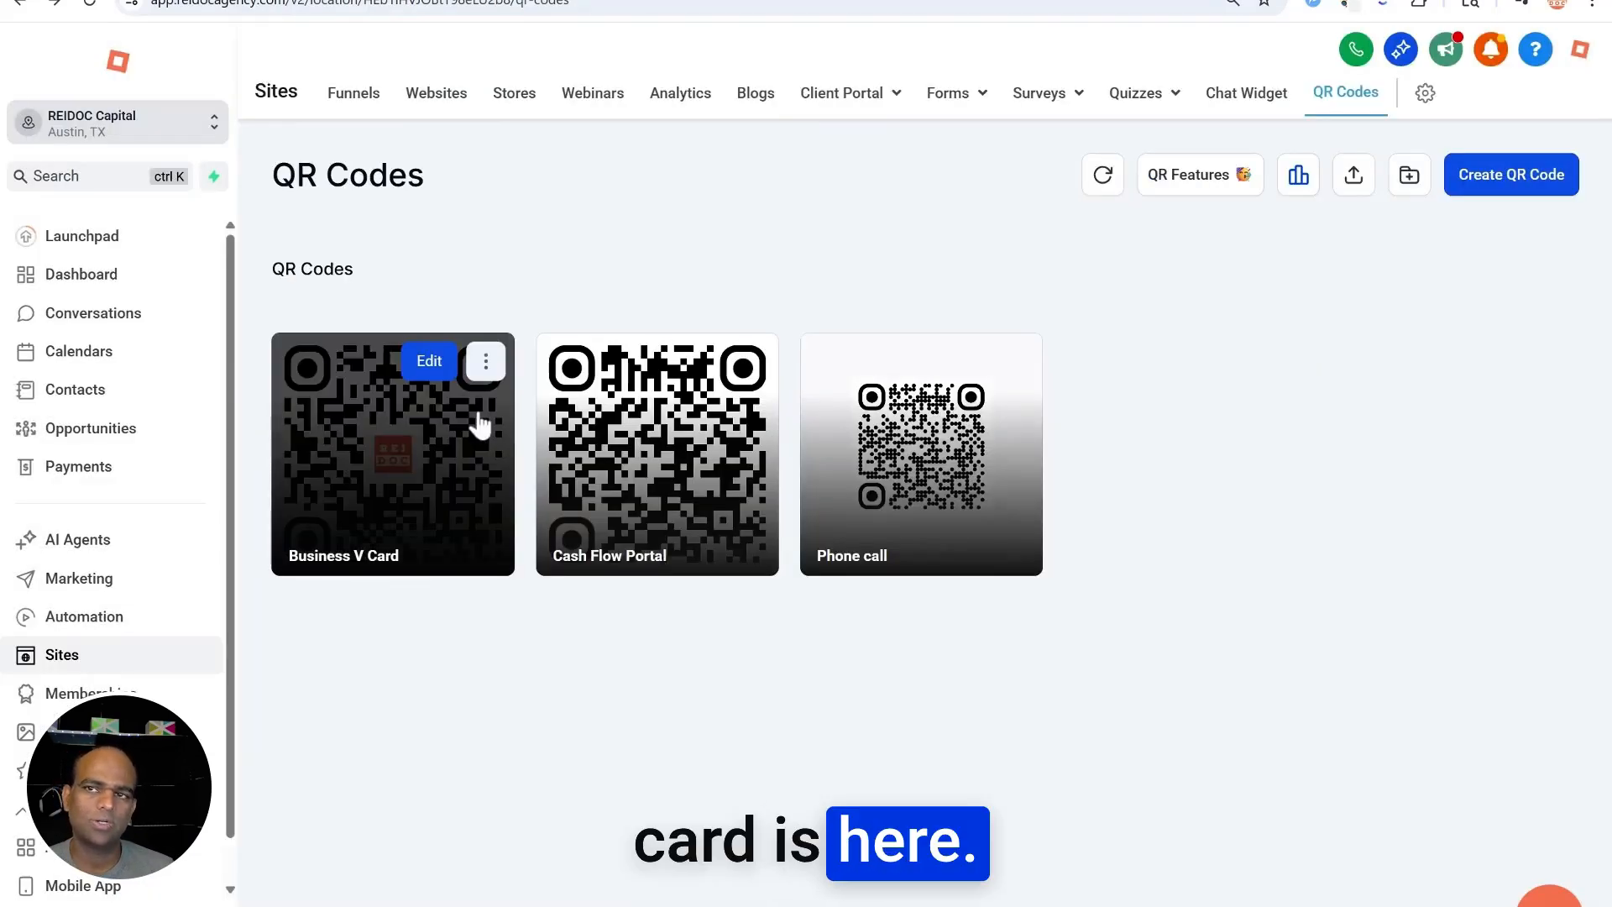
# Show the Business V Card code's PNG, SVG and PDF download options
pyautogui.click(486, 362)
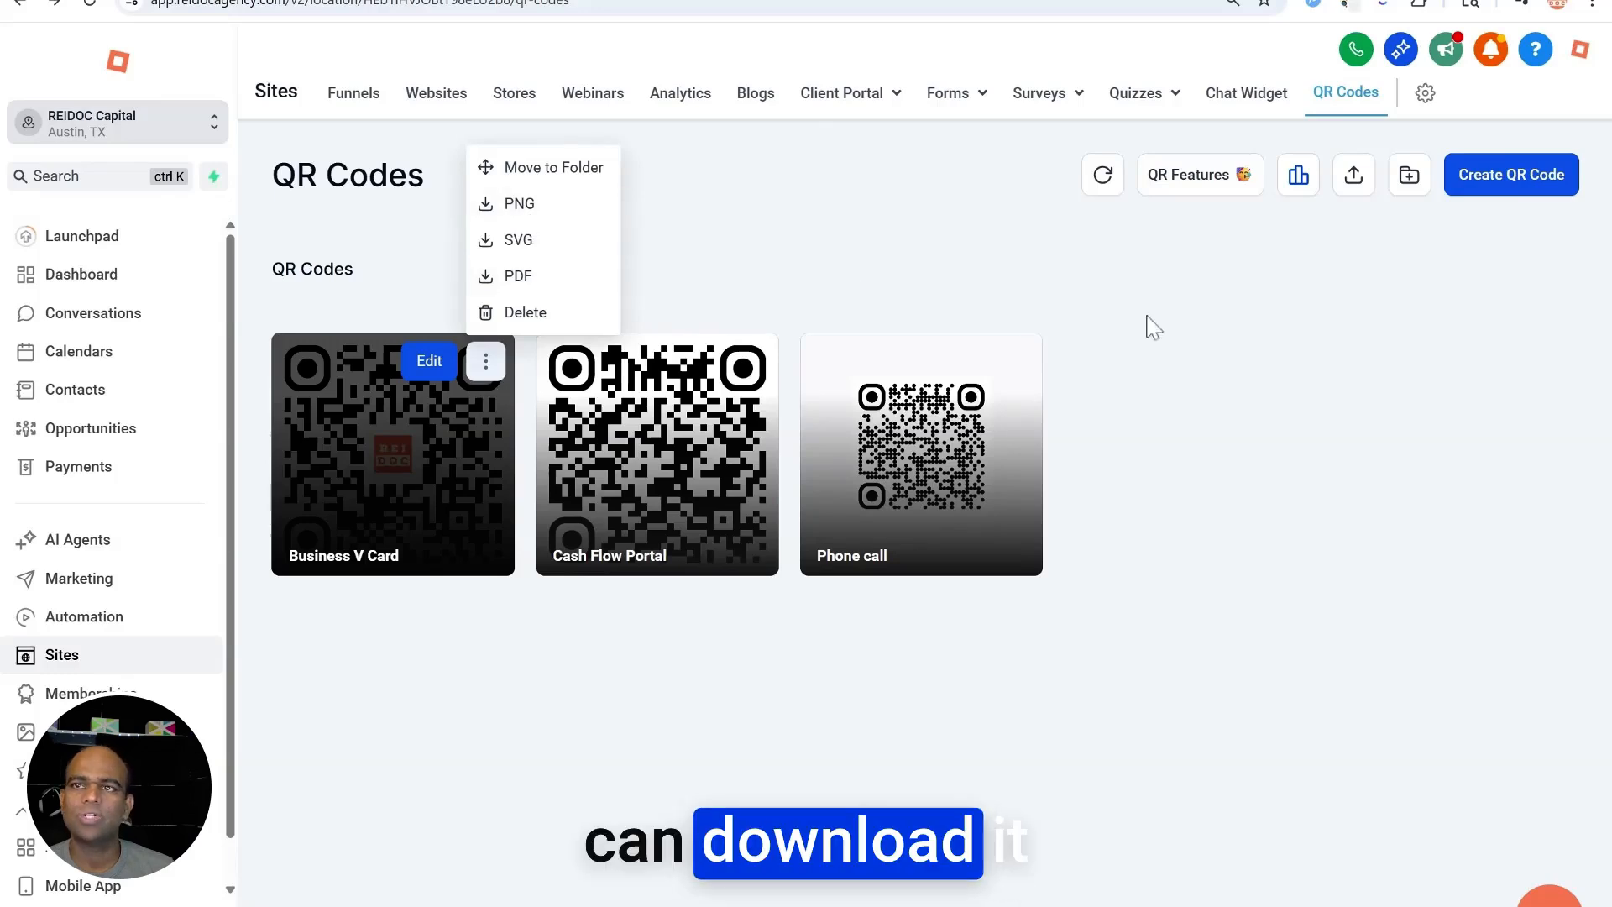